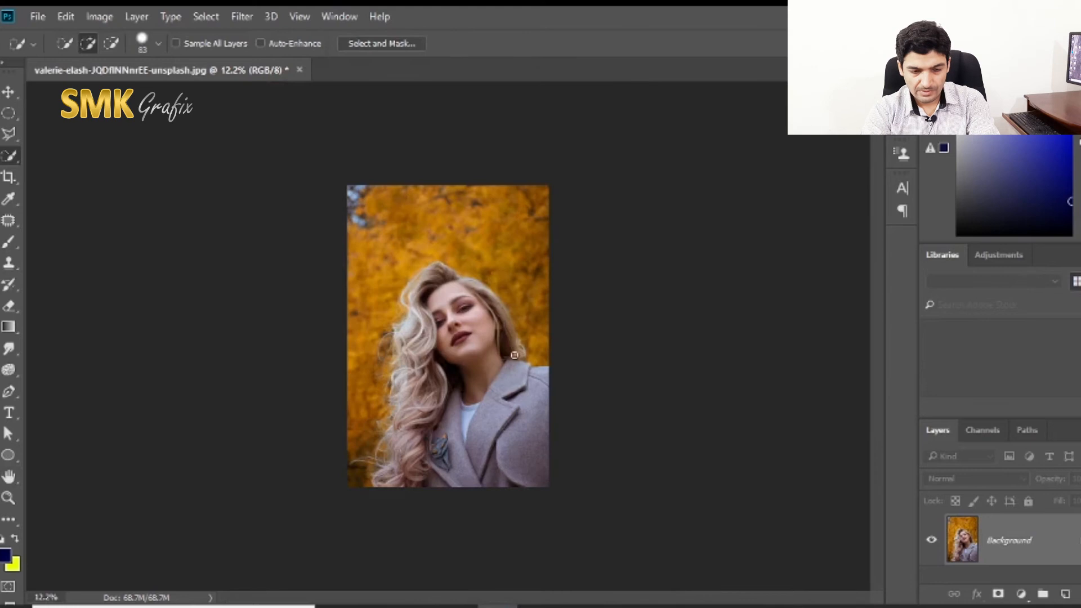
# Step: Select the woman, including her hair and coat, against the orange background with the Quick Selection tool
pyautogui.scroll(5, 515, 355)
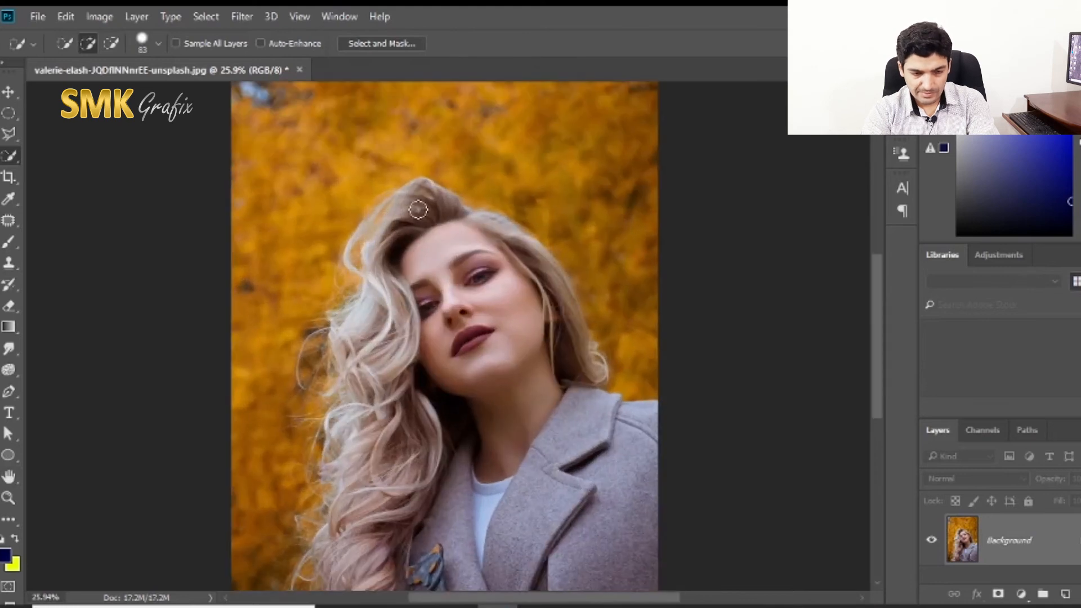
pyautogui.moveTo(408, 201); pyautogui.dragTo(429, 198)
pyautogui.moveTo(481, 224)
pyautogui.mouseDown()
pyautogui.moveTo(522, 243)
pyautogui.moveTo(558, 333)
pyautogui.moveTo(555, 295)
pyautogui.moveTo(574, 407)
pyautogui.moveTo(590, 421)
pyautogui.moveTo(651, 424)
pyautogui.moveTo(626, 432)
pyautogui.moveTo(594, 480)
pyautogui.moveTo(514, 339)
pyautogui.mouseUp()
pyautogui.moveTo(381, 247)
pyautogui.mouseDown()
pyautogui.moveTo(366, 248)
pyautogui.moveTo(368, 320)
pyautogui.moveTo(324, 329)
pyautogui.moveTo(337, 516)
pyautogui.moveTo(315, 557)
pyautogui.moveTo(305, 529)
pyautogui.moveTo(298, 571)
pyautogui.mouseUp()
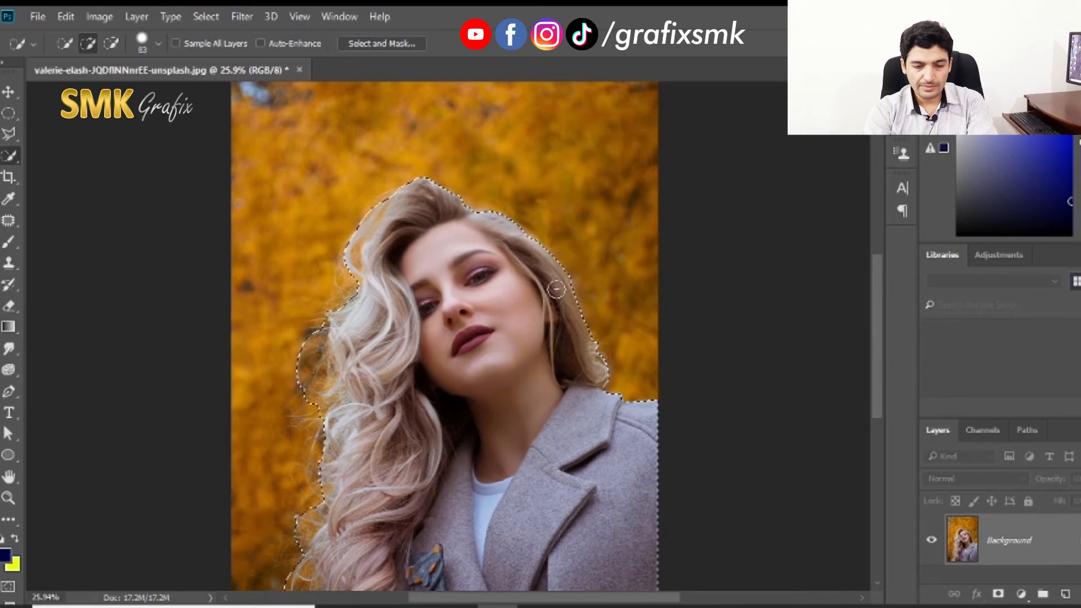
# Step: Refine the selection's hair edges in Select and Mask with contrast 26%, and add a layer mask from the result
pyautogui.click(385, 43)
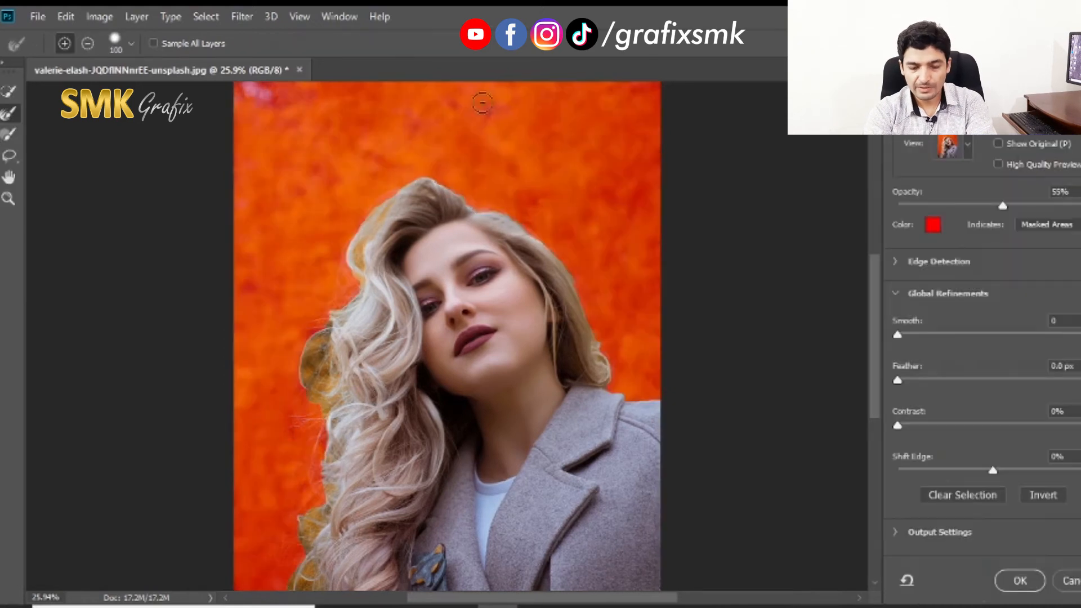
pyautogui.click(8, 116)
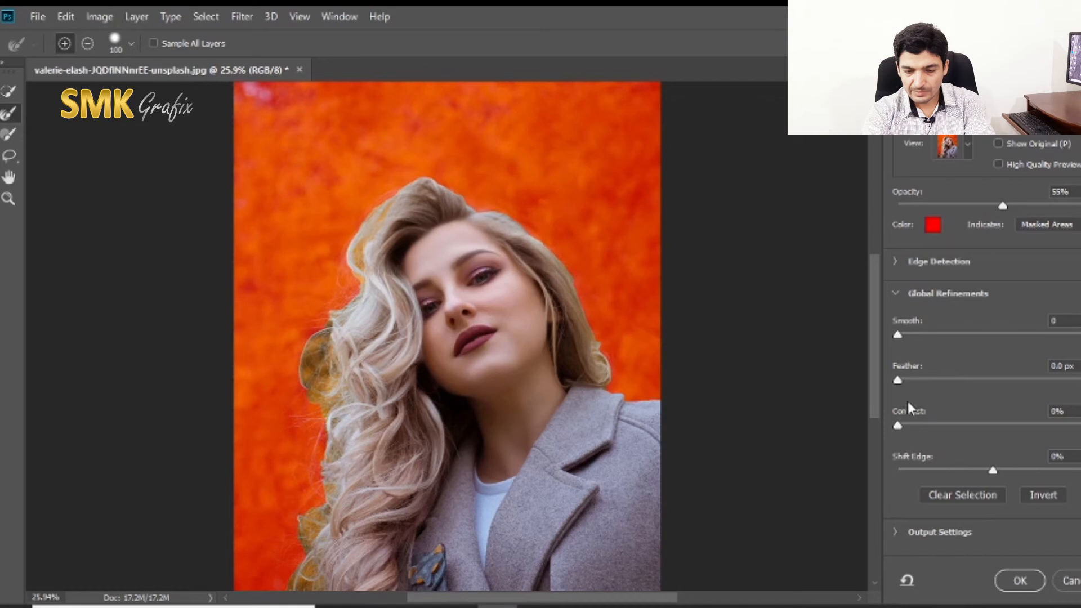
pyautogui.moveTo(898, 426); pyautogui.dragTo(947, 427)
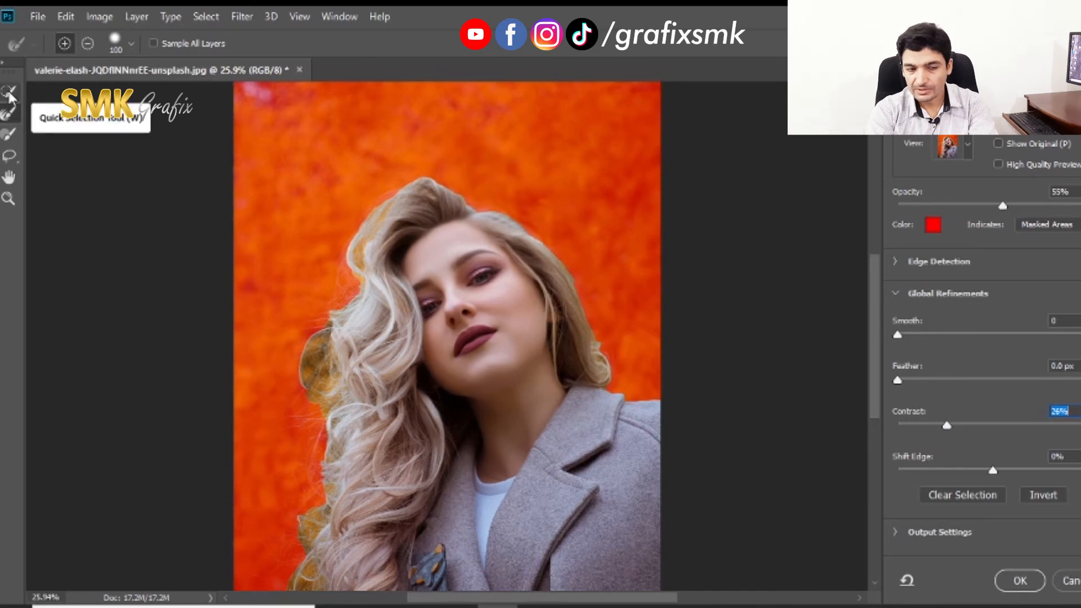
pyautogui.click(7, 112)
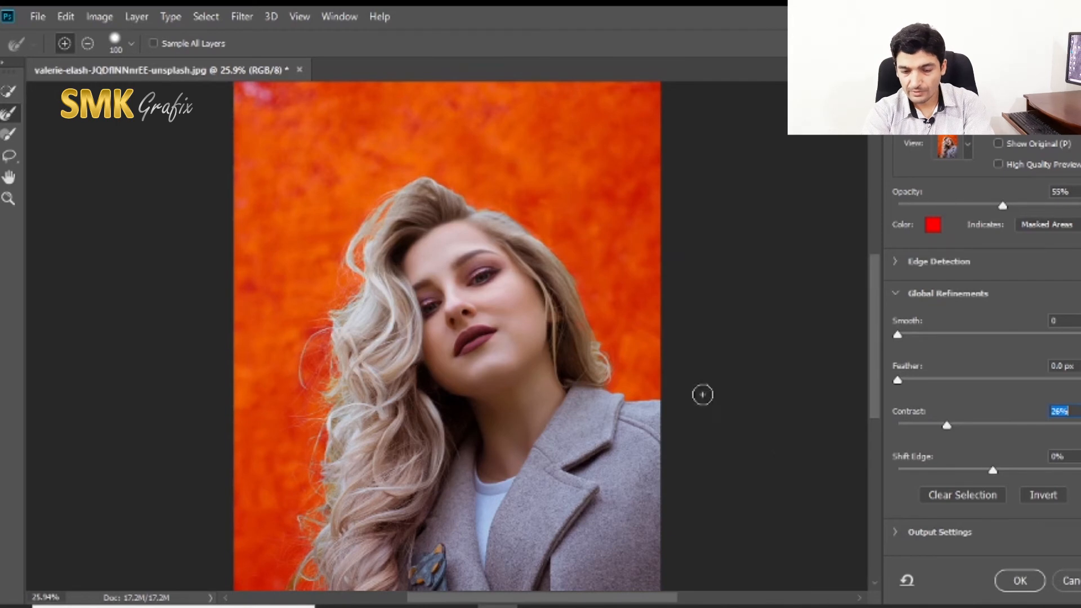
pyautogui.click(1021, 583)
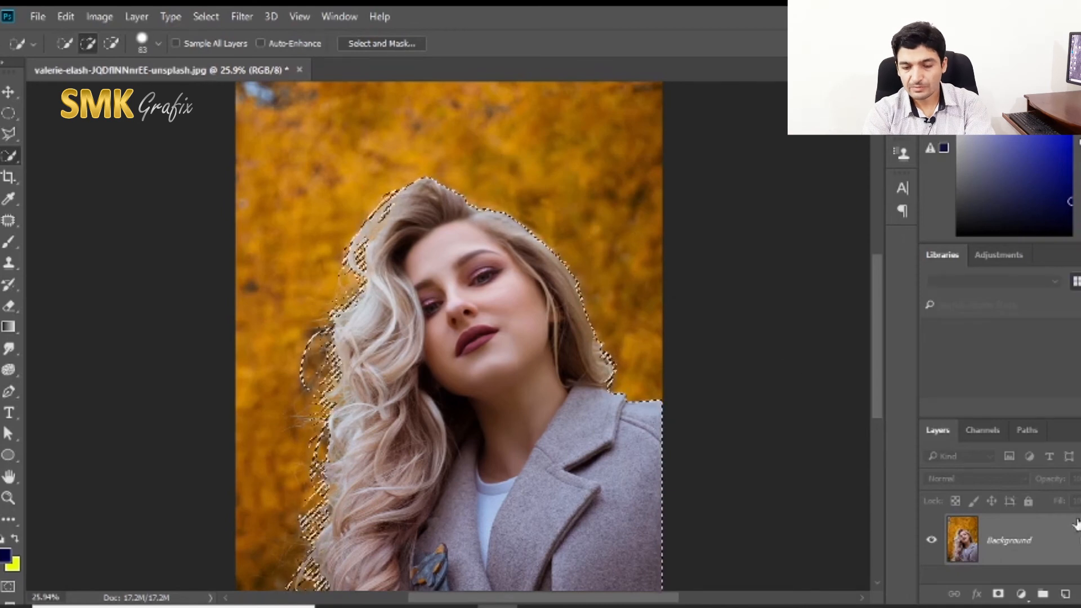
pyautogui.click(998, 595)
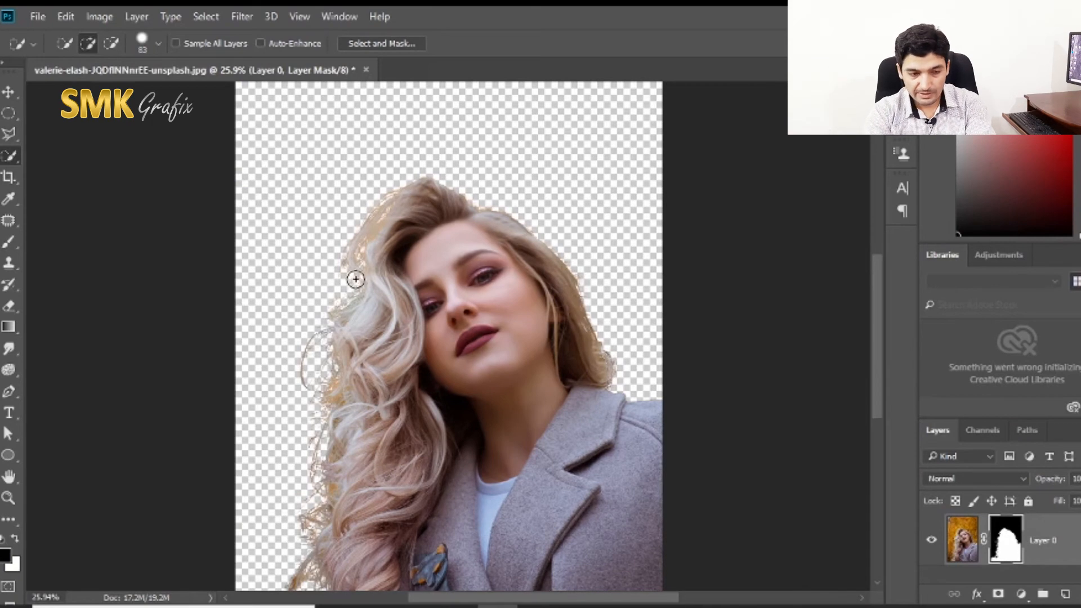
# Step: Examine the cutout's edge along the curls down to the lower left corner of the photo for leftover background
pyautogui.click(8, 92)
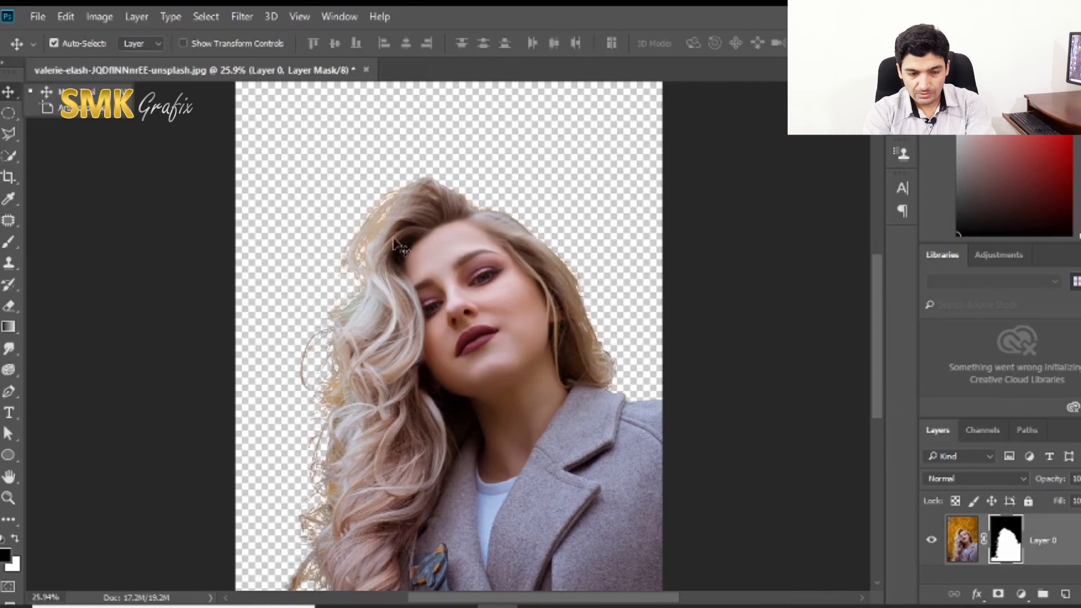
pyautogui.scroll(5, 342, 276)
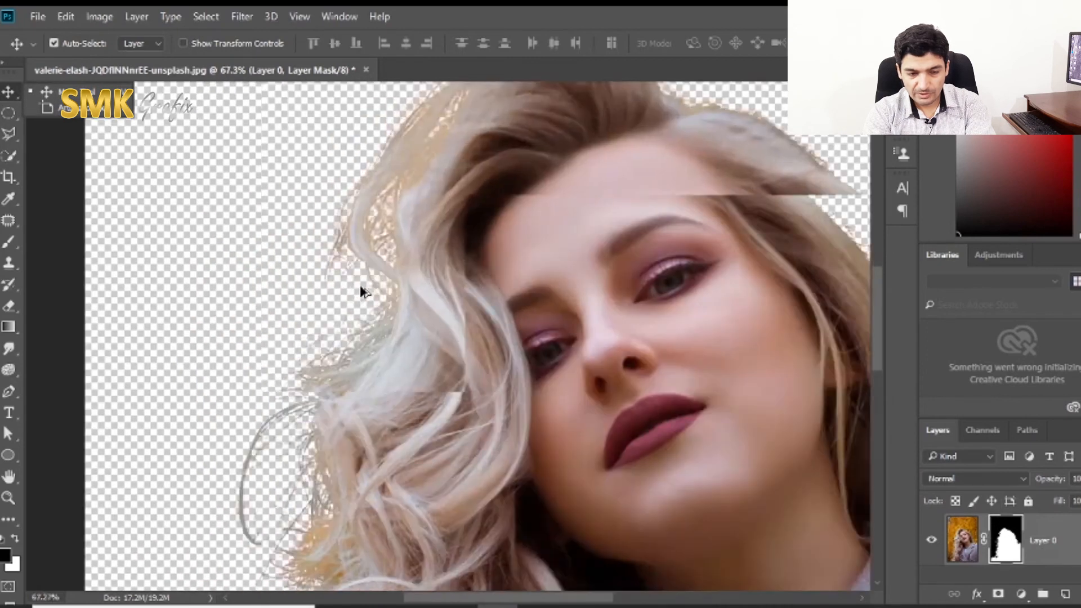
pyautogui.scroll(-5, 324, 331)
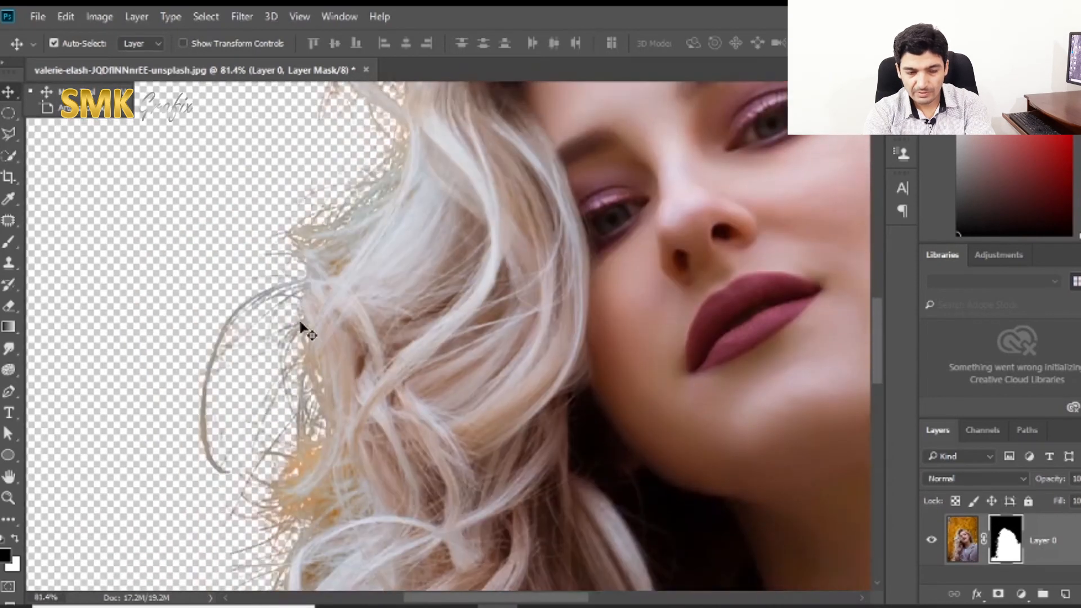
pyautogui.scroll(-5, 270, 295)
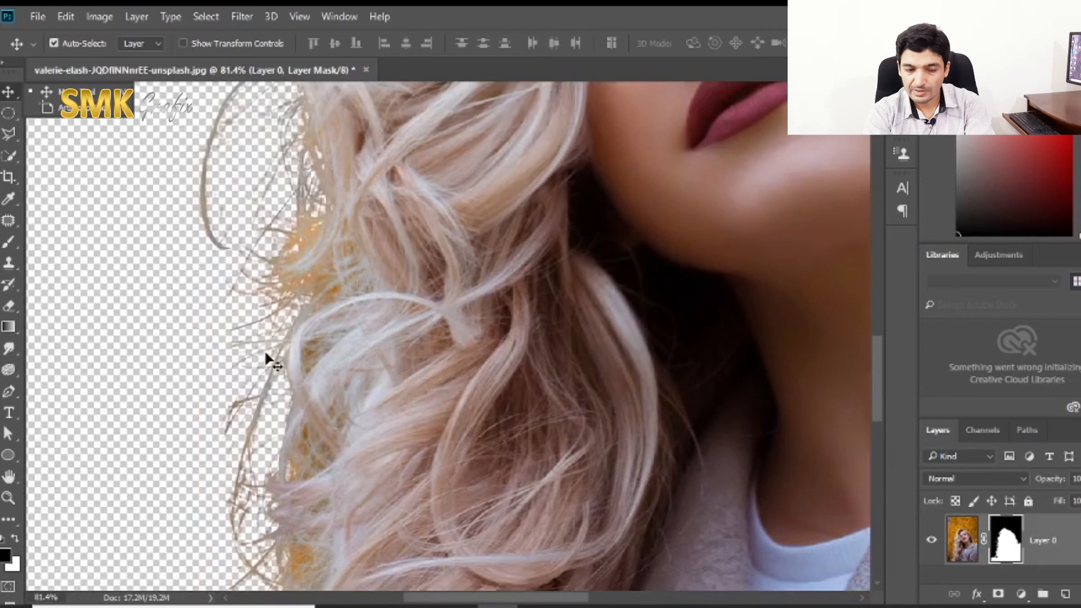
pyautogui.scroll(-5, 251, 426)
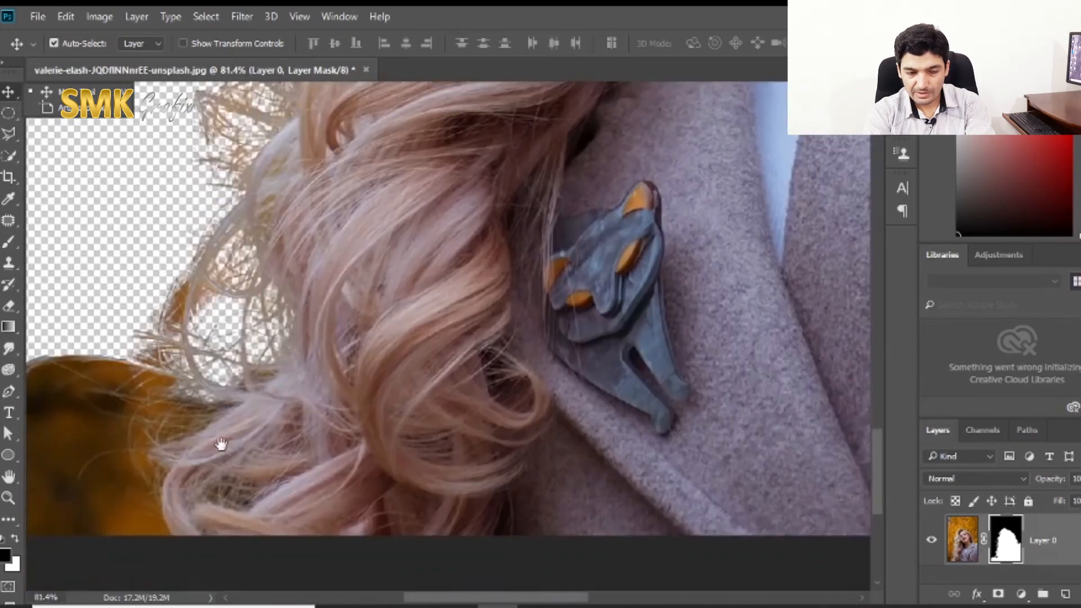
pyautogui.moveTo(218, 446); pyautogui.dragTo(424, 338)
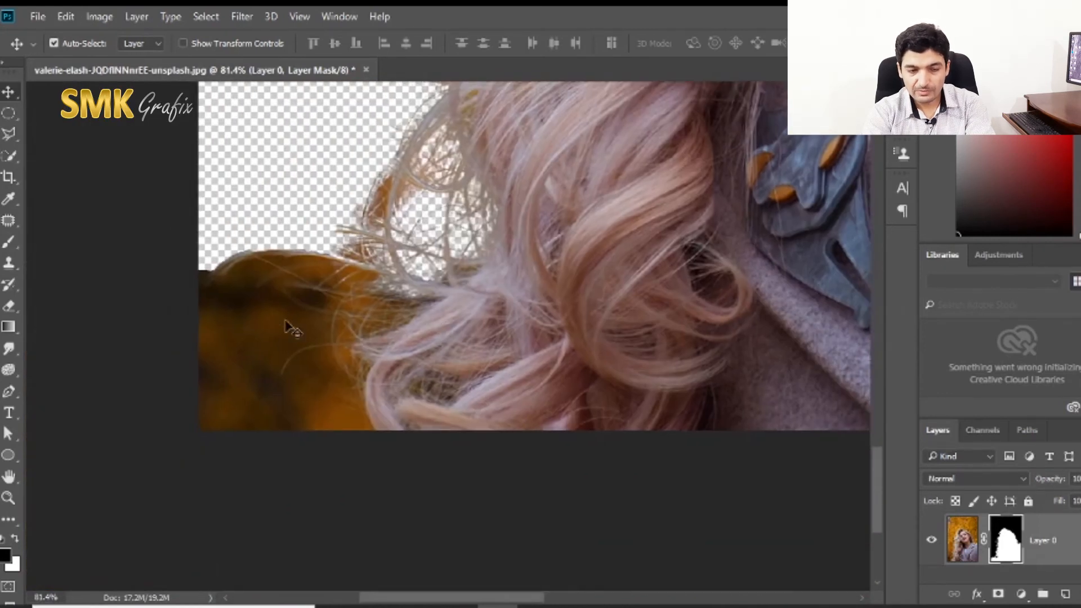
pyautogui.scroll(-3, 282, 318)
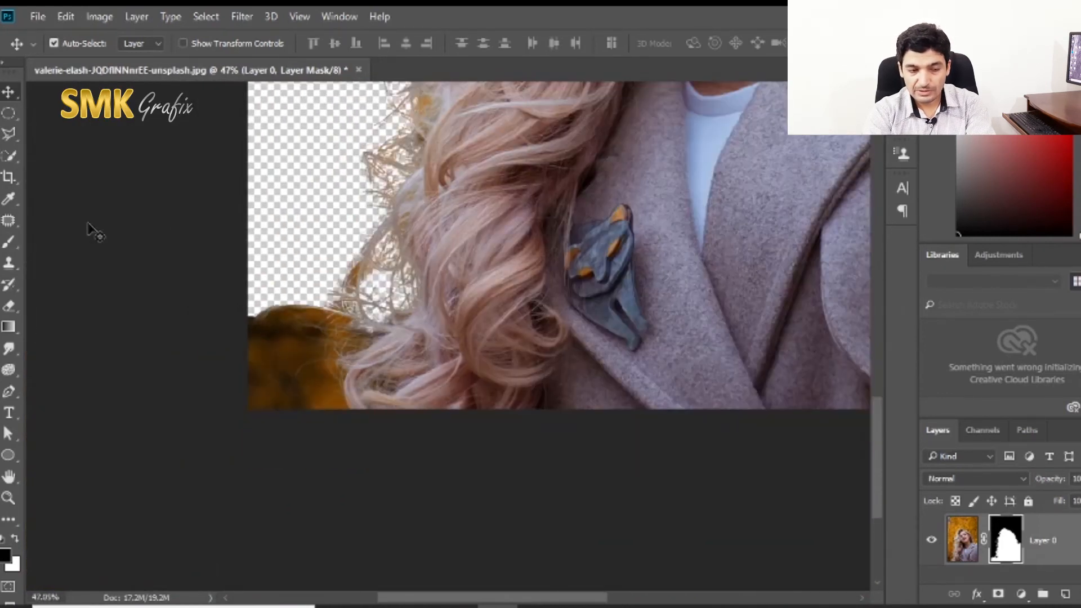
# Step: Paint black on the layer mask with a 322 px brush to hide the leftover background in the photo's lower left corner
pyautogui.click(12, 240)
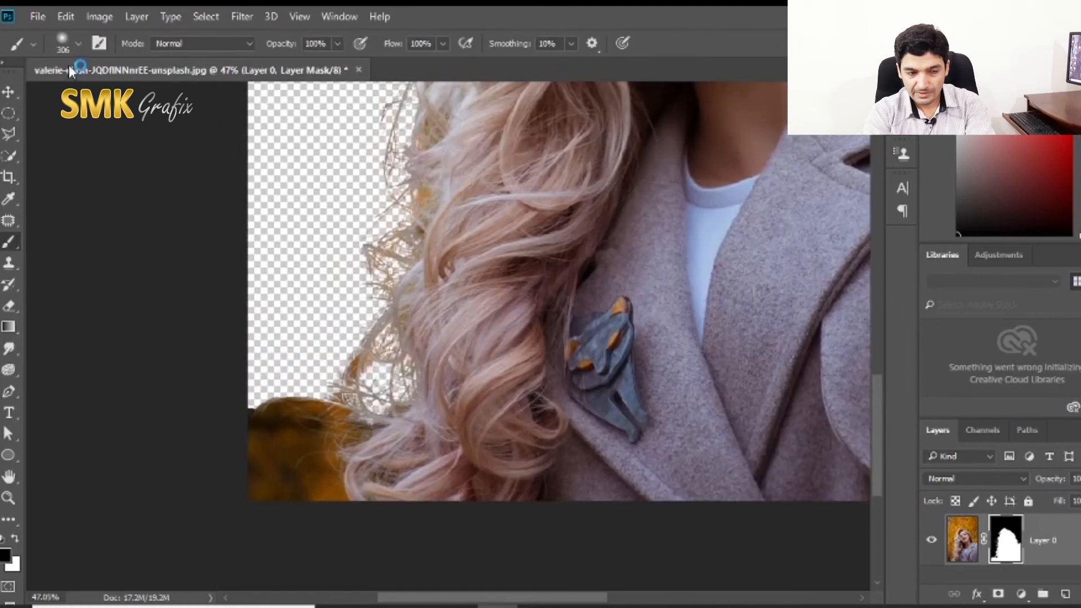
pyautogui.click(79, 44)
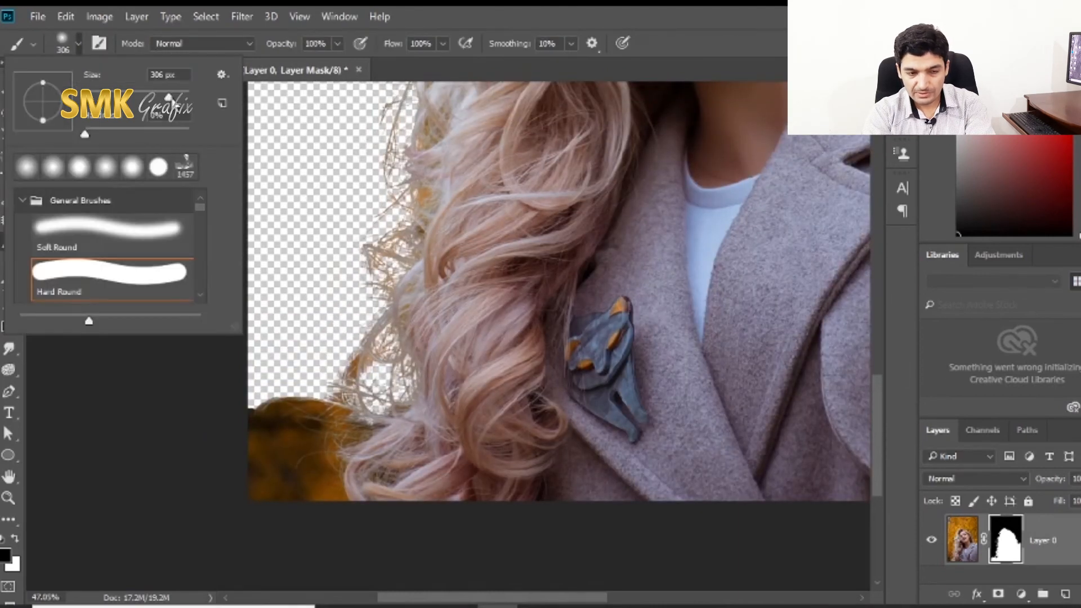
pyautogui.moveTo(168, 98); pyautogui.dragTo(164, 99)
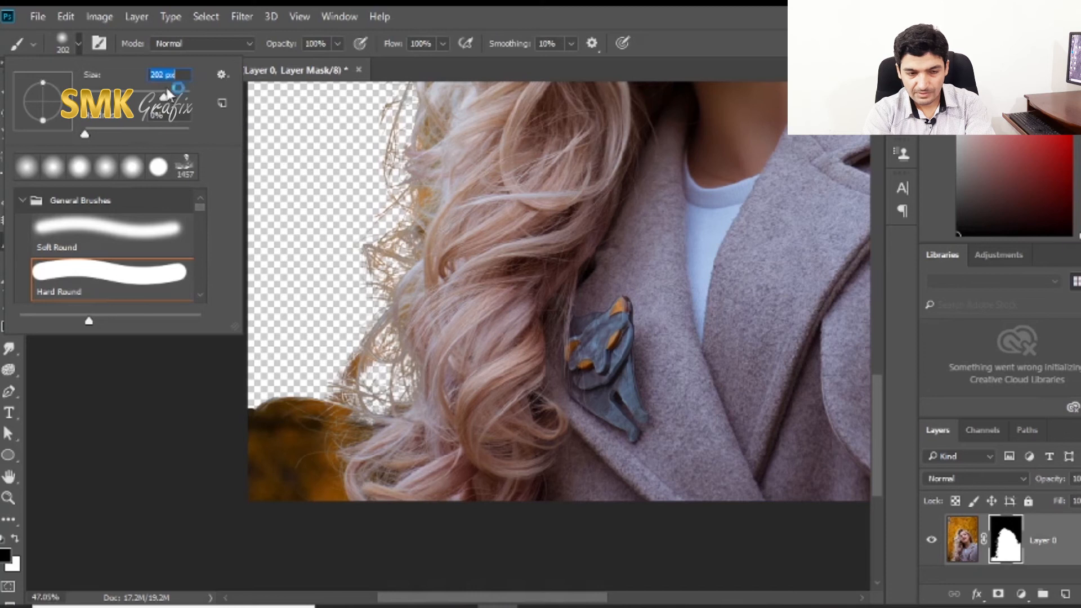
pyautogui.moveTo(169, 99); pyautogui.dragTo(171, 99)
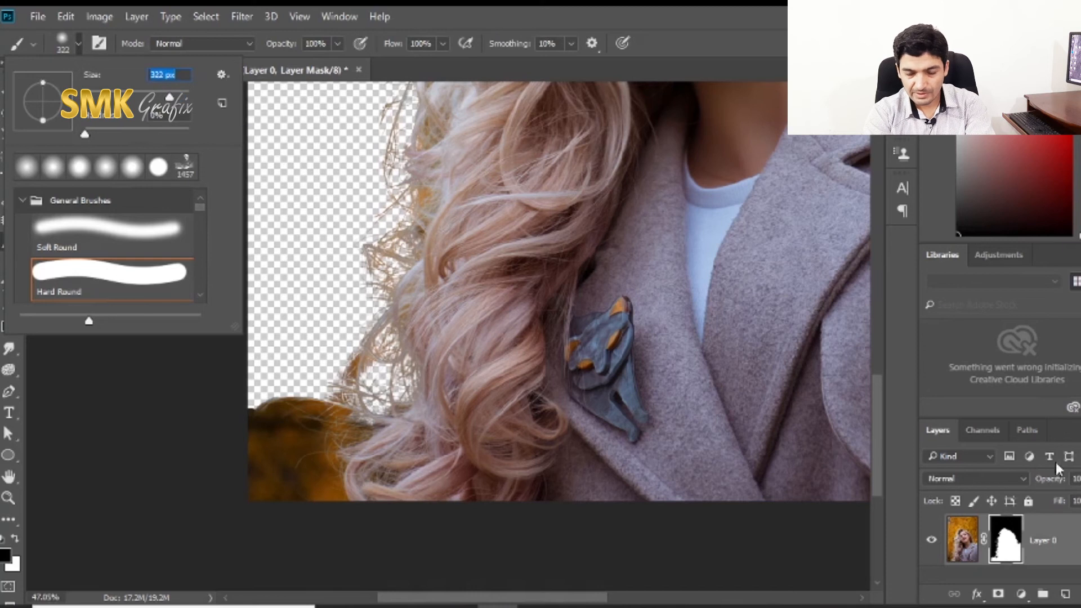
pyautogui.press('Return')
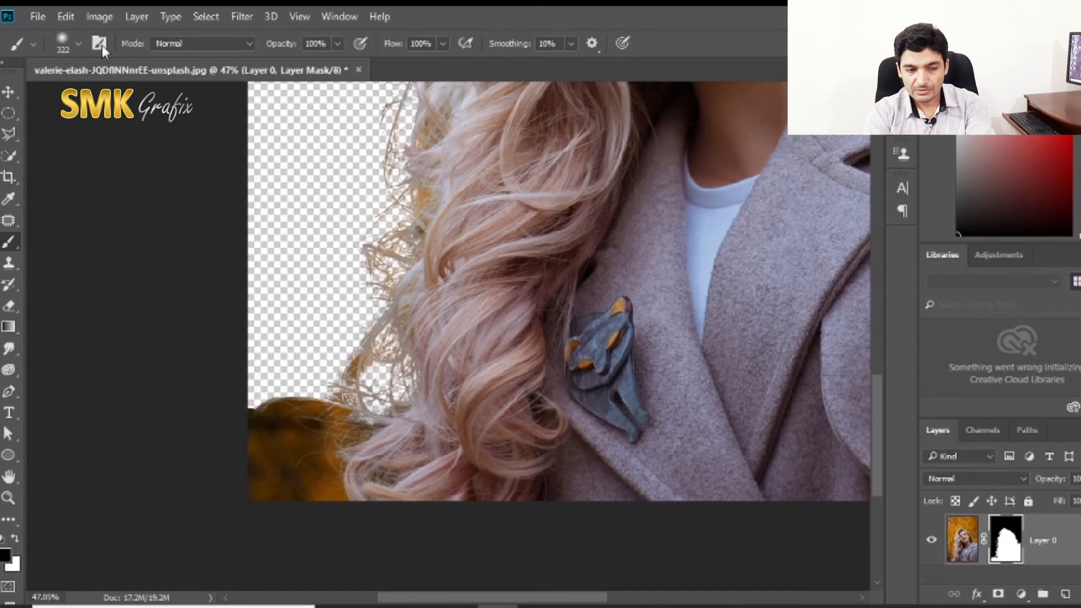
pyautogui.click(78, 43)
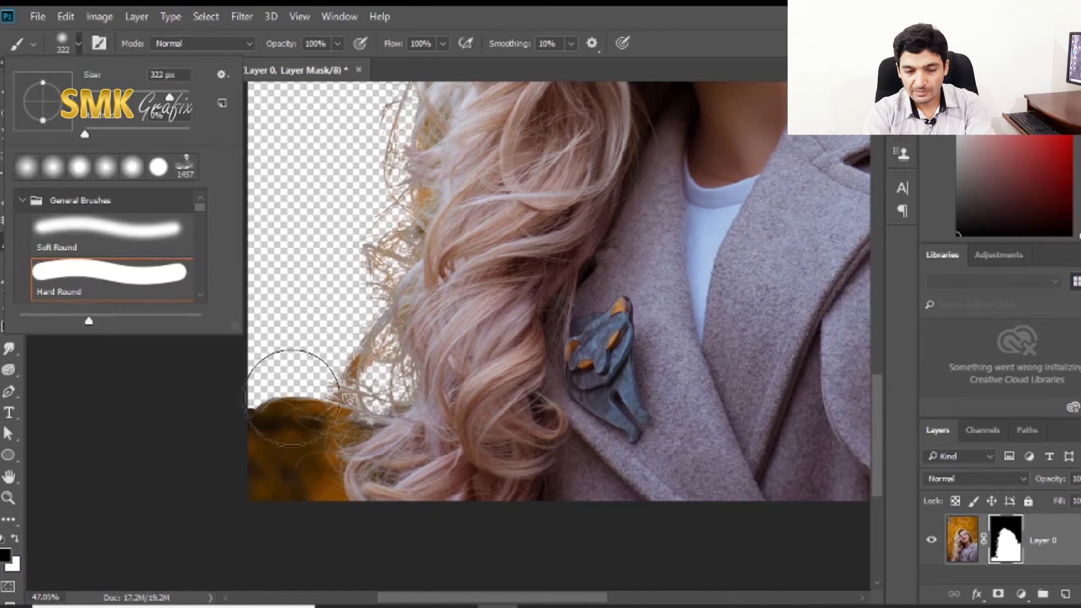
pyautogui.moveTo(285, 411)
pyautogui.mouseDown()
pyautogui.moveTo(280, 426)
pyautogui.moveTo(257, 419)
pyautogui.moveTo(278, 364)
pyautogui.moveTo(279, 520)
pyautogui.mouseUp()
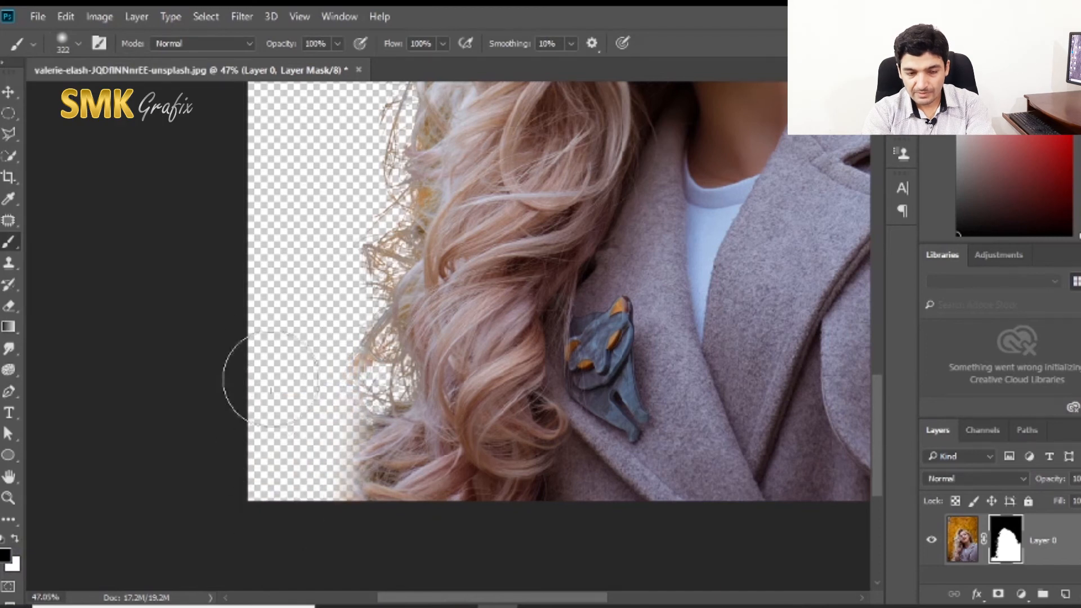
# Step: Set the brush size to 183 px and paint out the stray strands along the outer edge of the lower curls
pyautogui.scroll(2, 267, 390)
pyautogui.scroll(1, 302, 307)
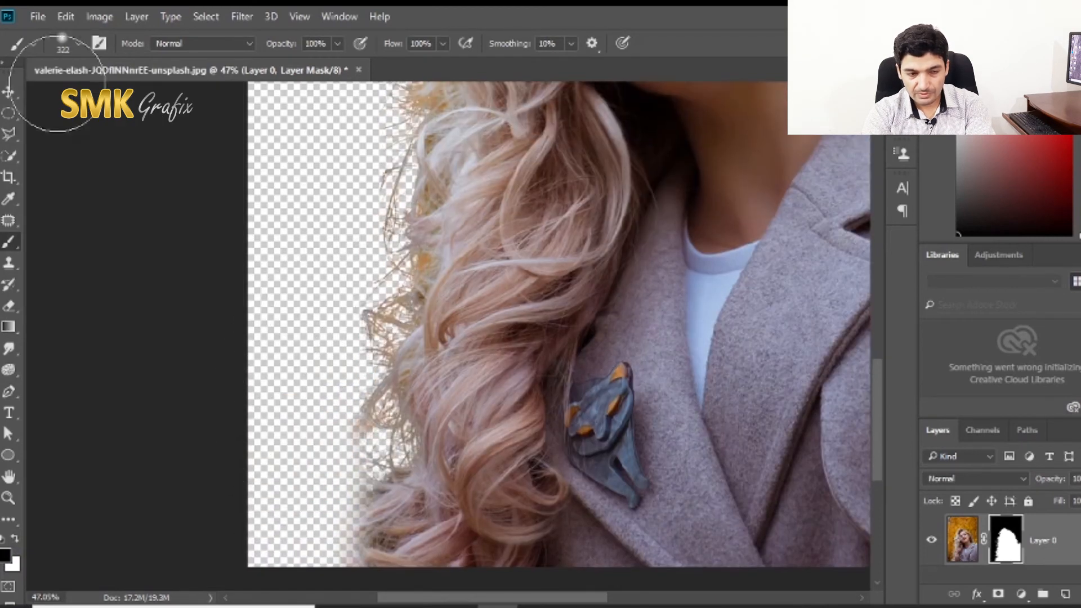
pyautogui.click(78, 43)
pyautogui.press('Return')
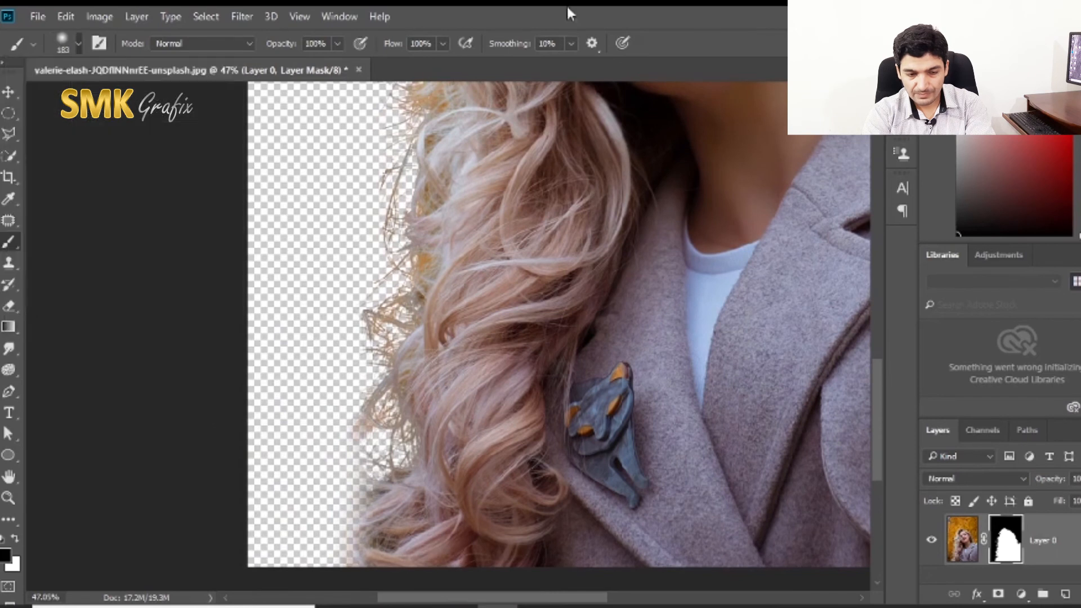
pyautogui.moveTo(356, 310)
pyautogui.mouseDown()
pyautogui.moveTo(324, 389)
pyautogui.moveTo(307, 544)
pyautogui.mouseUp()
# Step: Paint out the loose loop of hair beside the curls at face height on the layer mask
pyautogui.scroll(3, 323, 379)
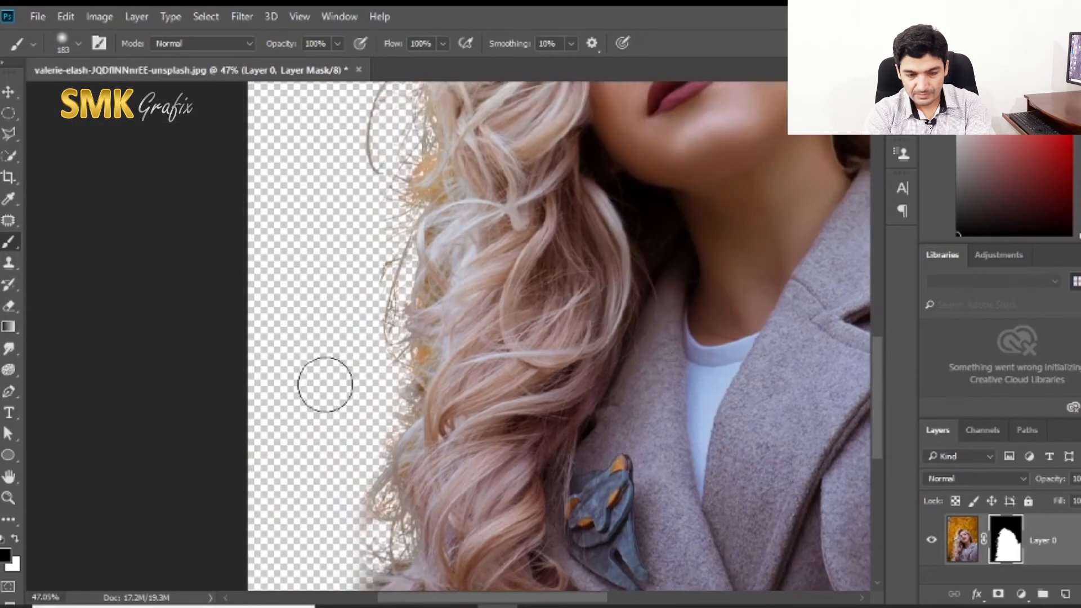
pyautogui.scroll(4, 349, 270)
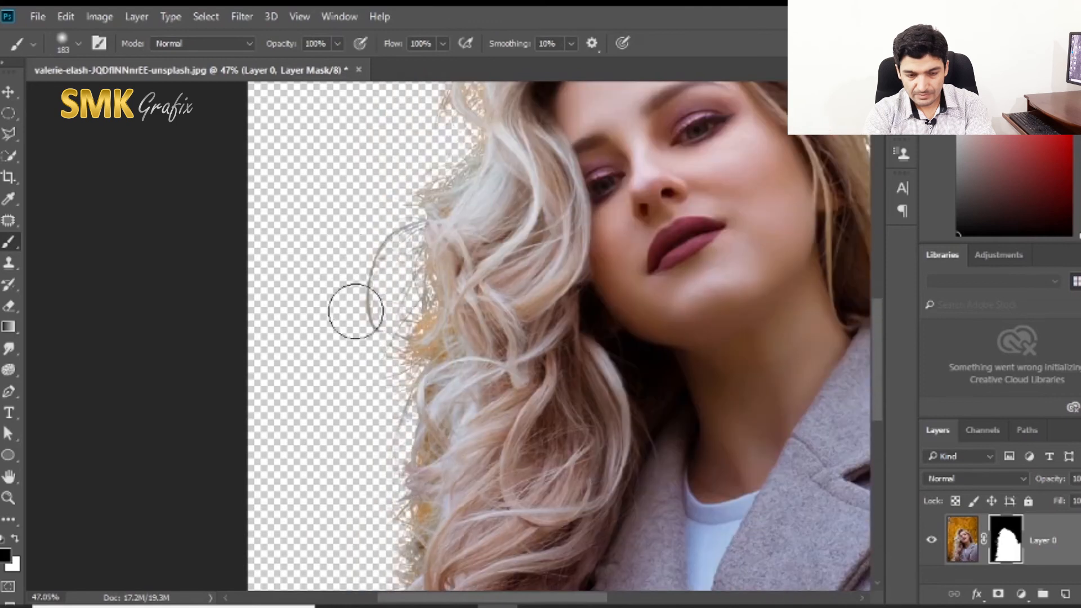
pyautogui.scroll(1, 383, 192)
pyautogui.moveTo(429, 203)
pyautogui.mouseDown()
pyautogui.moveTo(380, 388)
pyautogui.moveTo(396, 365)
pyautogui.moveTo(361, 393)
pyautogui.moveTo(381, 380)
pyautogui.moveTo(365, 455)
pyautogui.moveTo(386, 432)
pyautogui.moveTo(364, 500)
pyautogui.moveTo(380, 393)
pyautogui.moveTo(385, 405)
pyautogui.moveTo(379, 330)
pyautogui.mouseUp()
pyautogui.scroll(5, 379, 330)
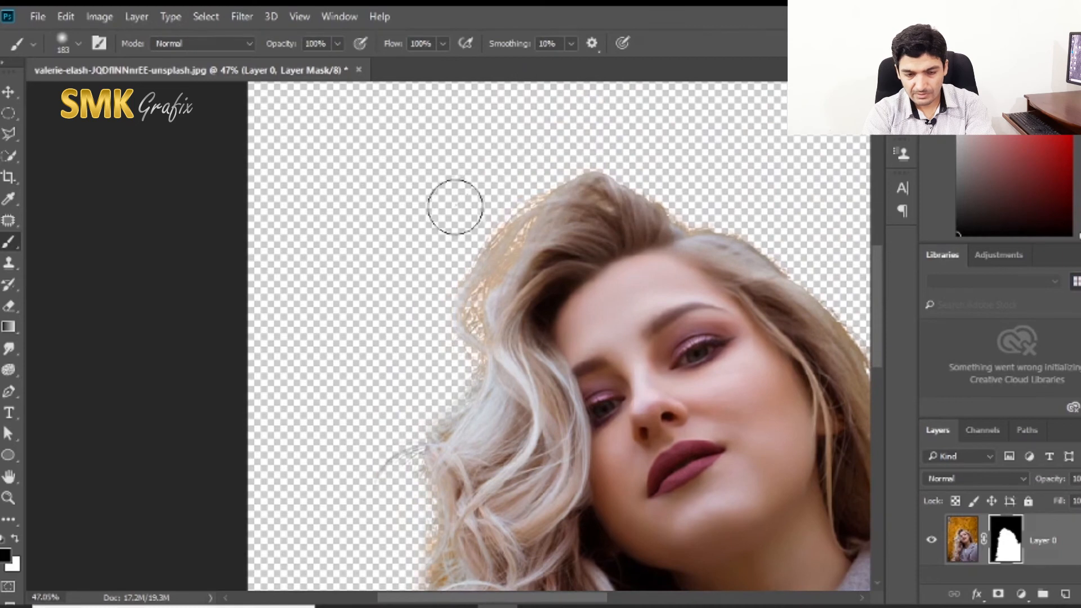
# Step: Paint out the background fringe along the hair on the photo's right side, reducing the brush size to 139 px
pyautogui.hscroll(6, 710, 212)
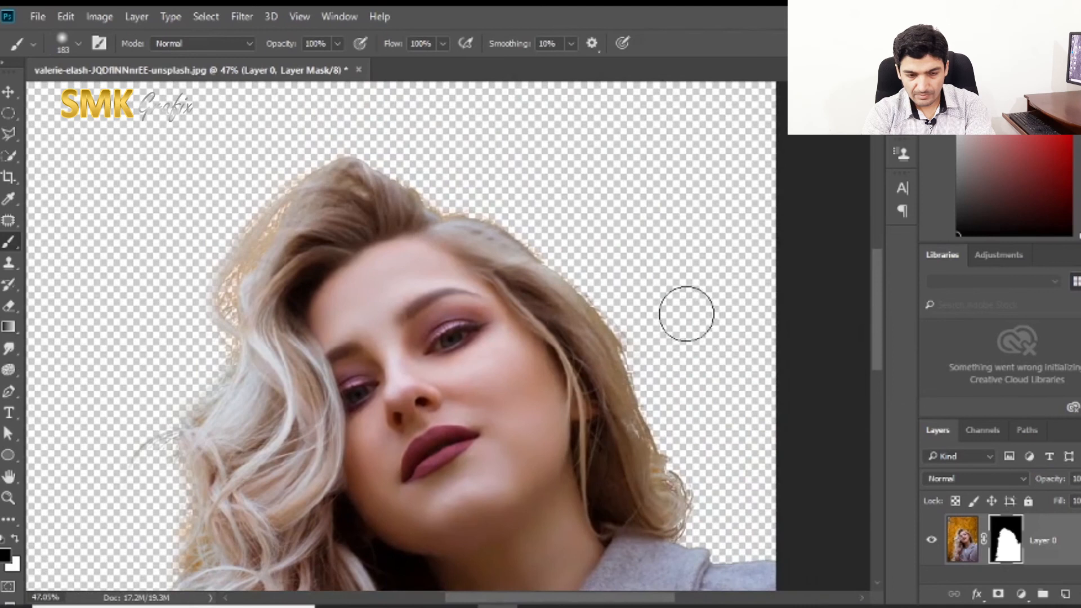
pyautogui.scroll(2, 640, 258)
pyautogui.moveTo(507, 180)
pyautogui.mouseDown()
pyautogui.moveTo(639, 311)
pyautogui.moveTo(677, 398)
pyautogui.moveTo(724, 337)
pyautogui.mouseUp()
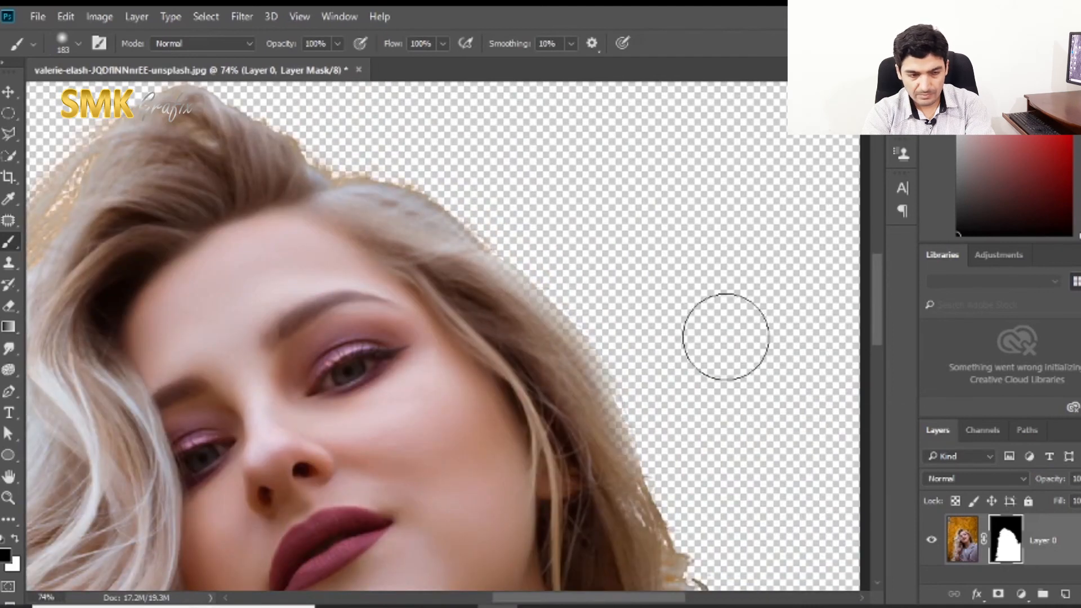
pyautogui.click(78, 43)
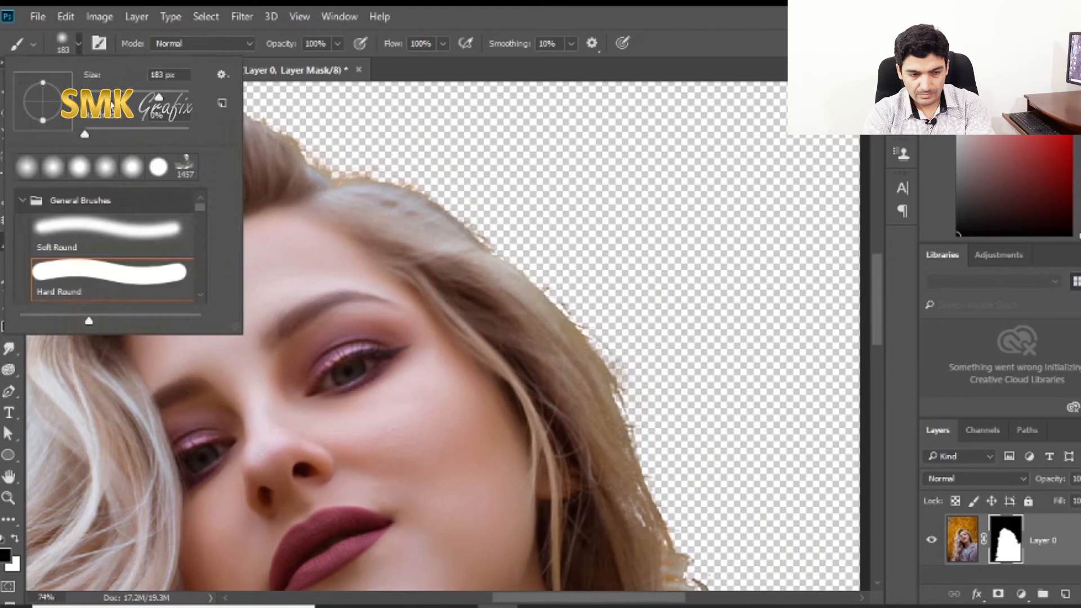
pyautogui.moveTo(158, 97); pyautogui.dragTo(148, 100)
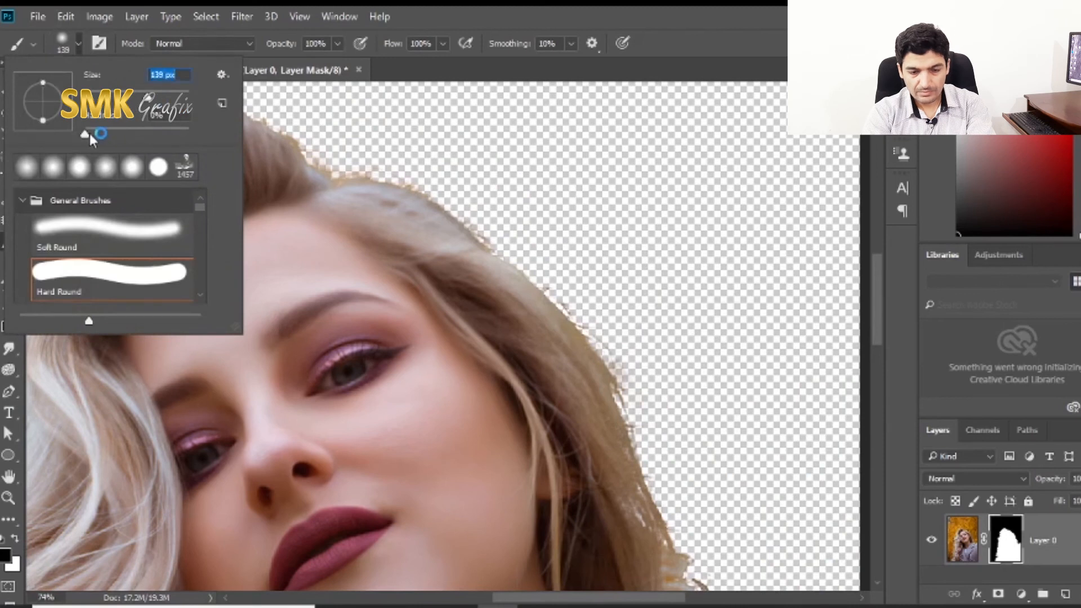
pyautogui.moveTo(90, 134); pyautogui.dragTo(96, 134)
pyautogui.moveTo(580, 300)
pyautogui.mouseDown()
pyautogui.moveTo(517, 223)
pyautogui.moveTo(565, 221)
pyautogui.moveTo(607, 364)
pyautogui.moveTo(637, 392)
pyautogui.mouseUp()
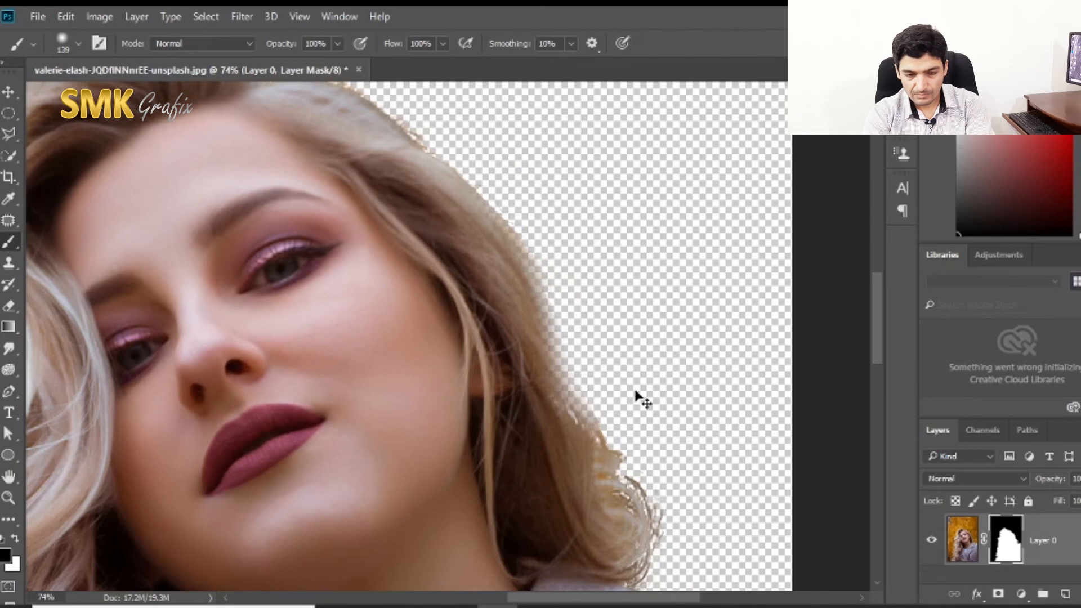
# Step: Restore the over-erased hair on the photo's right side down to the collar by painting white on the mask, and return to black
pyautogui.press('x')
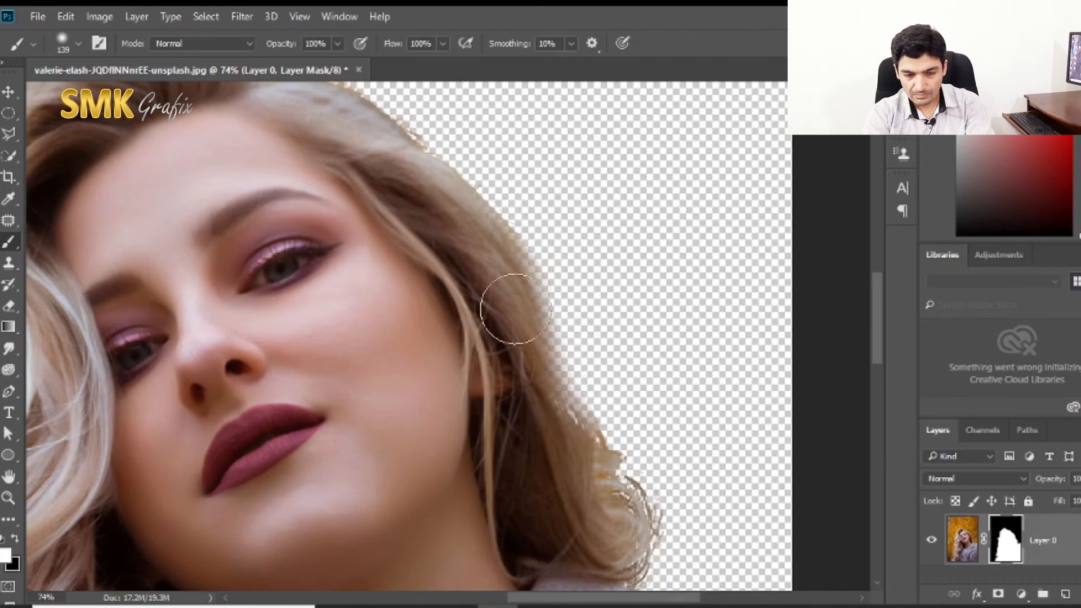
pyautogui.moveTo(507, 297)
pyautogui.mouseDown()
pyautogui.moveTo(527, 420)
pyautogui.moveTo(519, 369)
pyautogui.moveTo(539, 415)
pyautogui.moveTo(517, 324)
pyautogui.moveTo(566, 492)
pyautogui.moveTo(584, 505)
pyautogui.moveTo(571, 469)
pyautogui.moveTo(591, 489)
pyautogui.moveTo(594, 526)
pyautogui.moveTo(603, 505)
pyautogui.moveTo(608, 524)
pyautogui.moveTo(583, 533)
pyautogui.mouseUp()
pyautogui.scroll(-3, 582, 533)
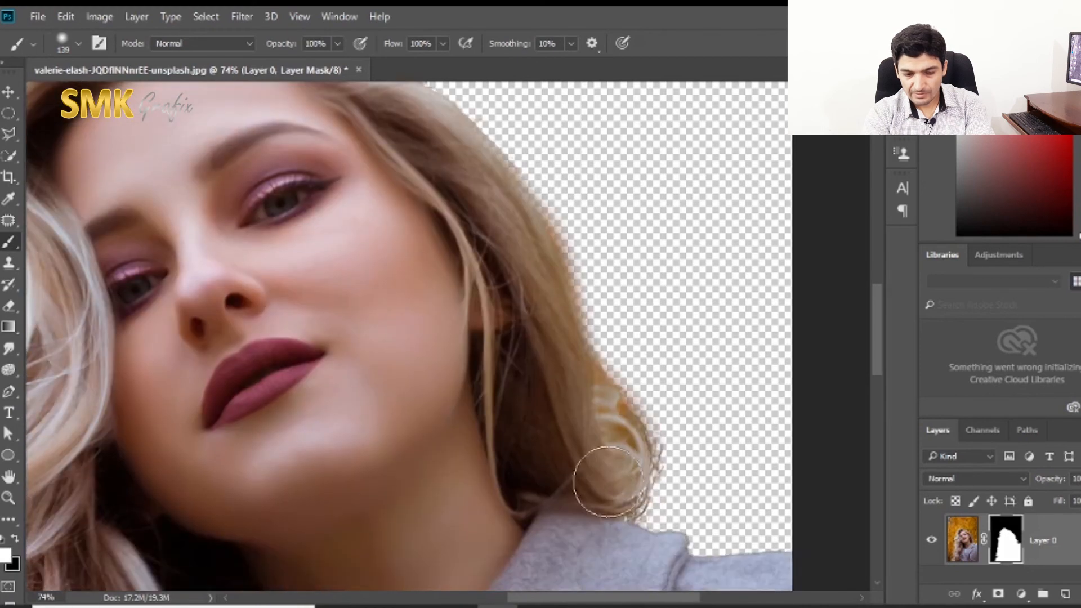
pyautogui.press('x')
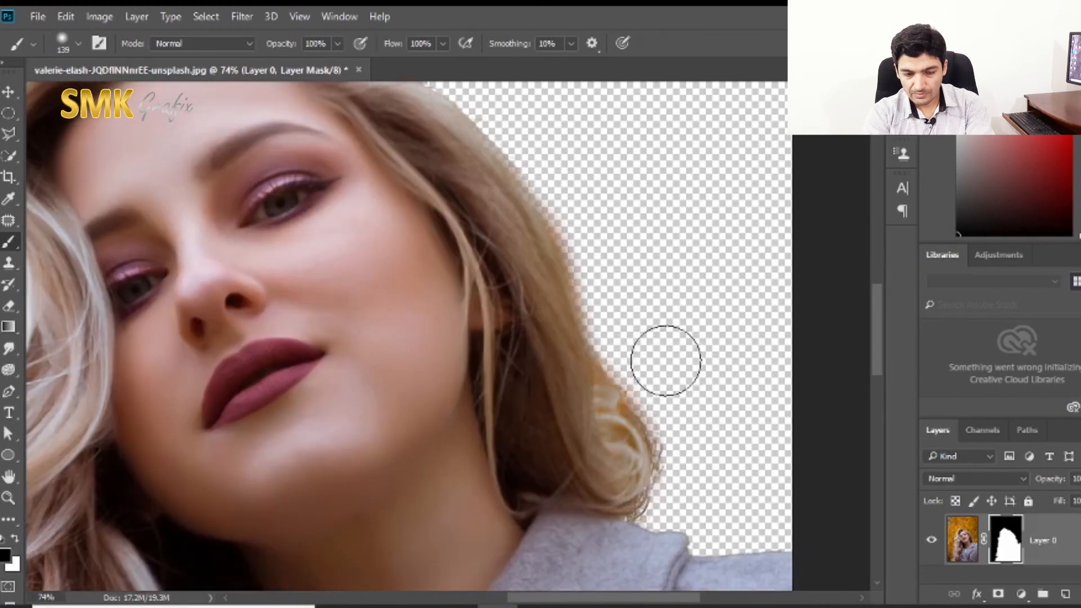
# Step: Paint out the background fringe around the lower curl above the collar on the layer mask, and switch to white
pyautogui.moveTo(676, 383)
pyautogui.mouseDown()
pyautogui.moveTo(698, 456)
pyautogui.moveTo(674, 520)
pyautogui.mouseUp()
pyautogui.scroll(-3, 674, 520)
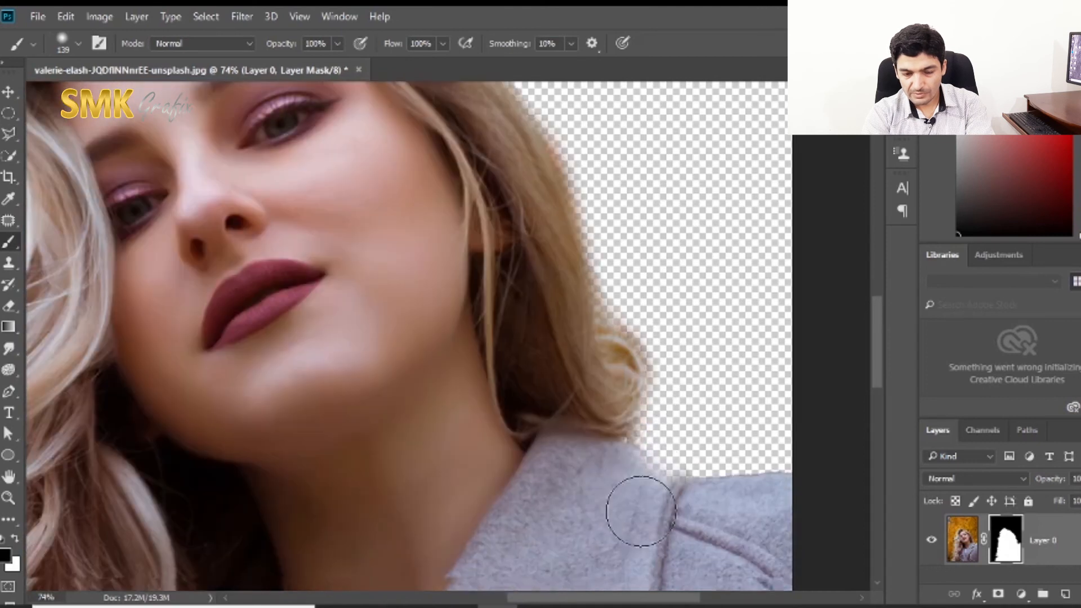
pyautogui.press('x')
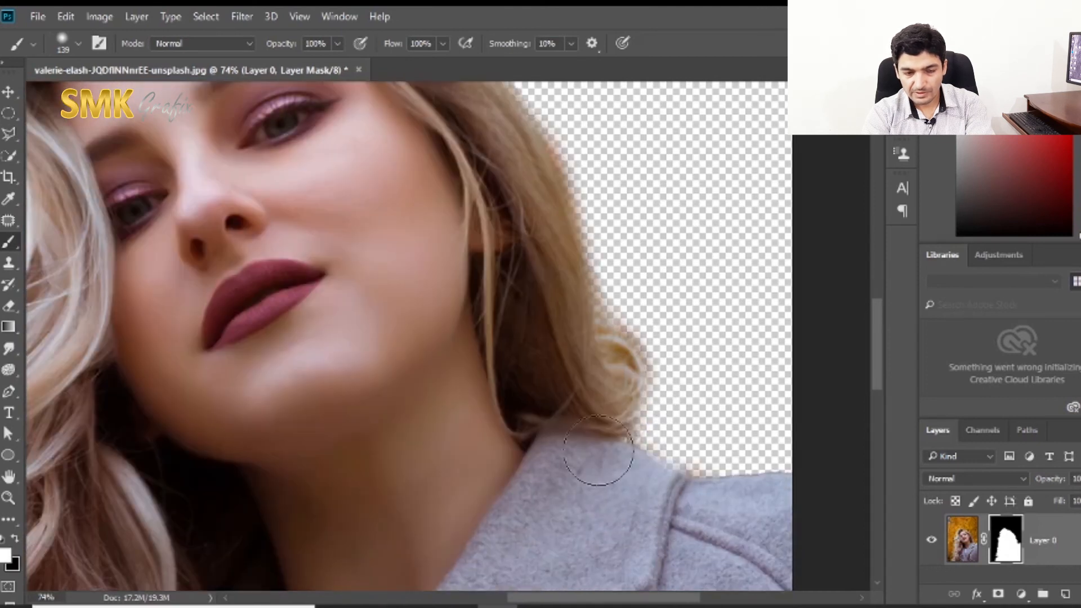
# Step: Restore the hair along the crown of the head by painting white on the layer mask
pyautogui.scroll(10, 603, 445)
pyautogui.moveTo(262, 339); pyautogui.dragTo(483, 411)
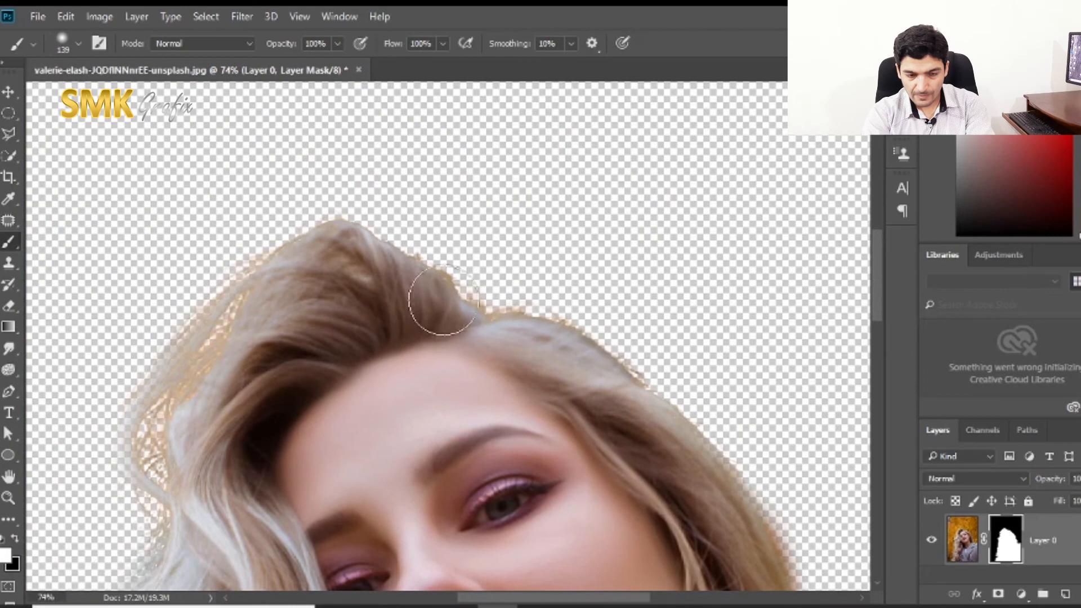
pyautogui.moveTo(422, 297)
pyautogui.mouseDown()
pyautogui.moveTo(367, 273)
pyautogui.moveTo(433, 317)
pyautogui.mouseUp()
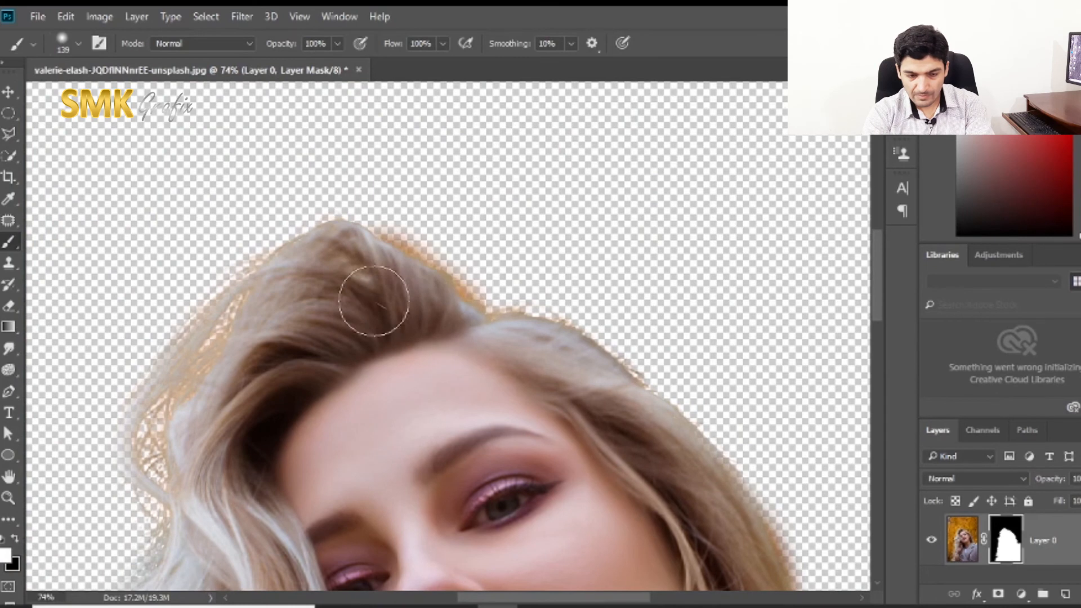
# Step: Paint out the orange fringe along the top edge of the hair with black and view the whole cutout
pyautogui.press('x')
pyautogui.moveTo(409, 205)
pyautogui.mouseDown()
pyautogui.moveTo(488, 266)
pyautogui.moveTo(624, 286)
pyautogui.moveTo(691, 340)
pyautogui.moveTo(651, 321)
pyautogui.moveTo(663, 337)
pyautogui.moveTo(698, 353)
pyautogui.mouseUp()
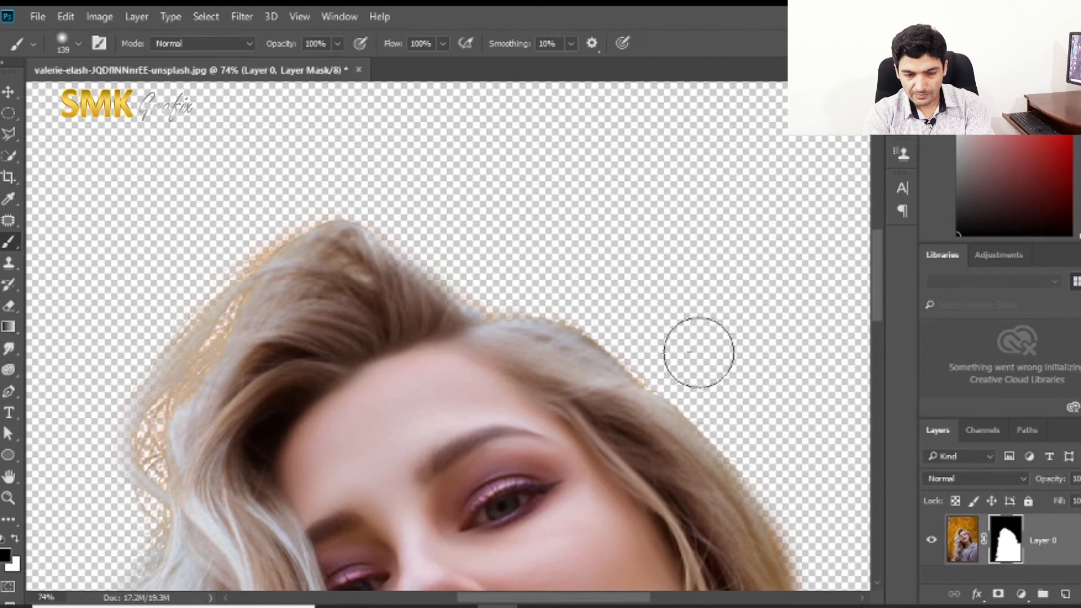
pyautogui.scroll(-5, 398, 312)
pyautogui.scroll(-1, 836, 388)
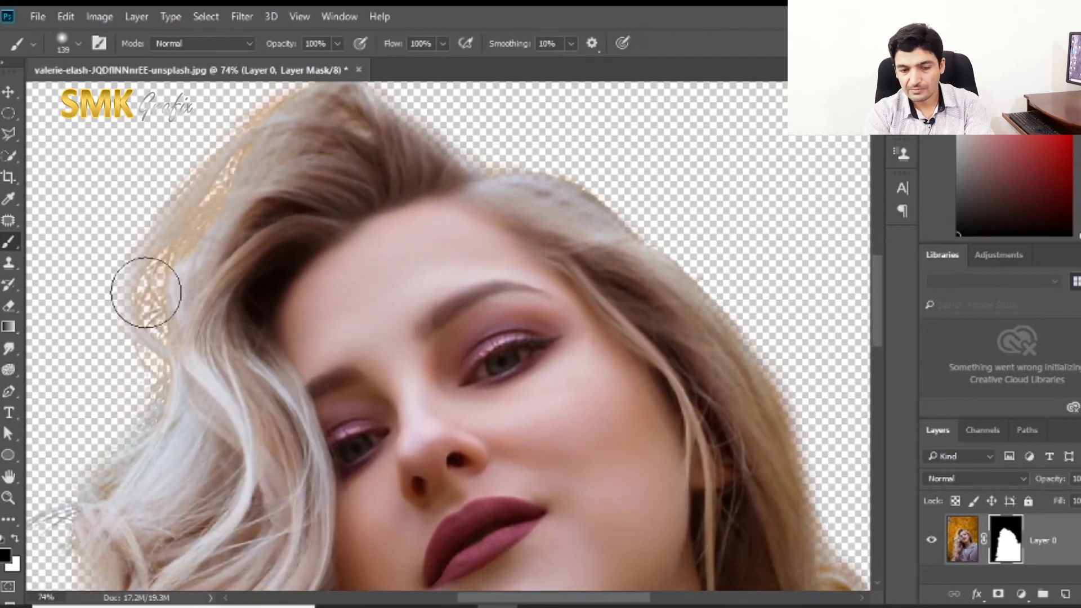
pyautogui.scroll(4, 433, 285)
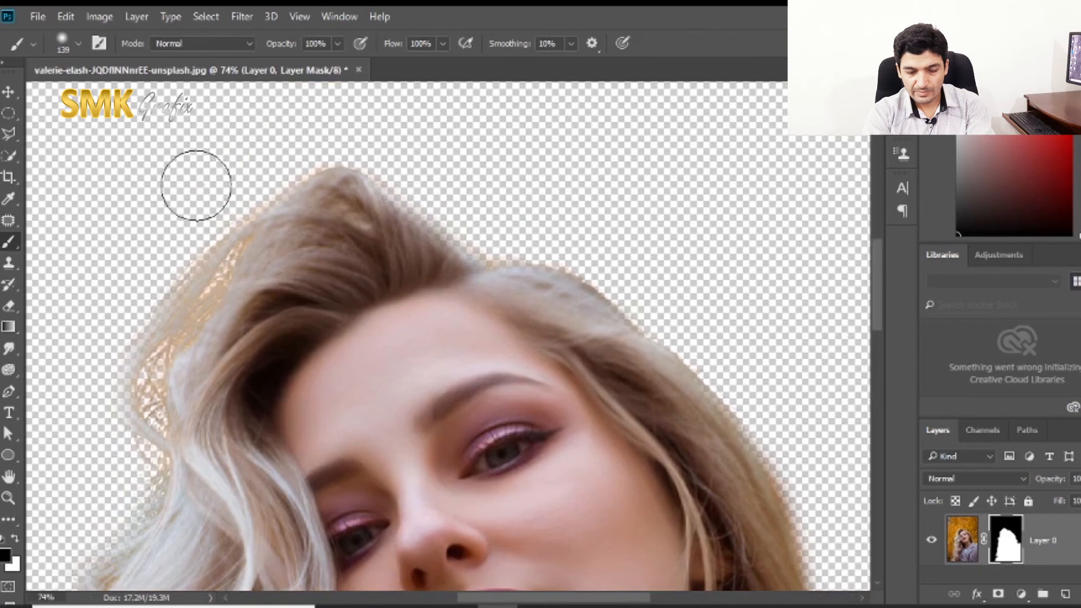
pyautogui.scroll(-2, 500, 176)
pyautogui.scroll(-5, 552, 200)
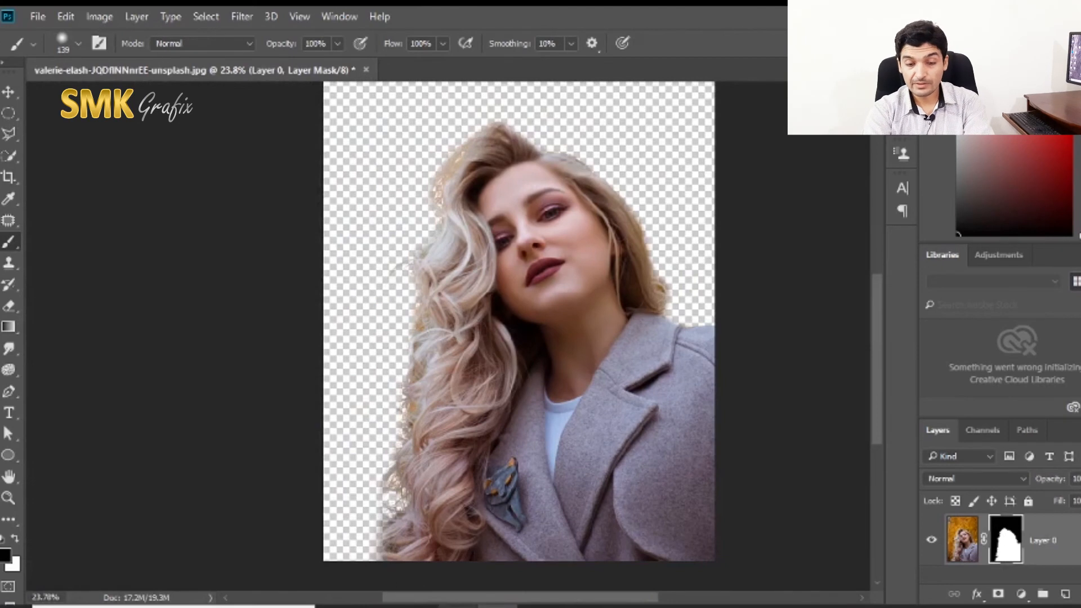
# Step: Open the yellow wall photo with the wooden shutters from the Downloads folder in Photoshop
pyautogui.click(457, 607)
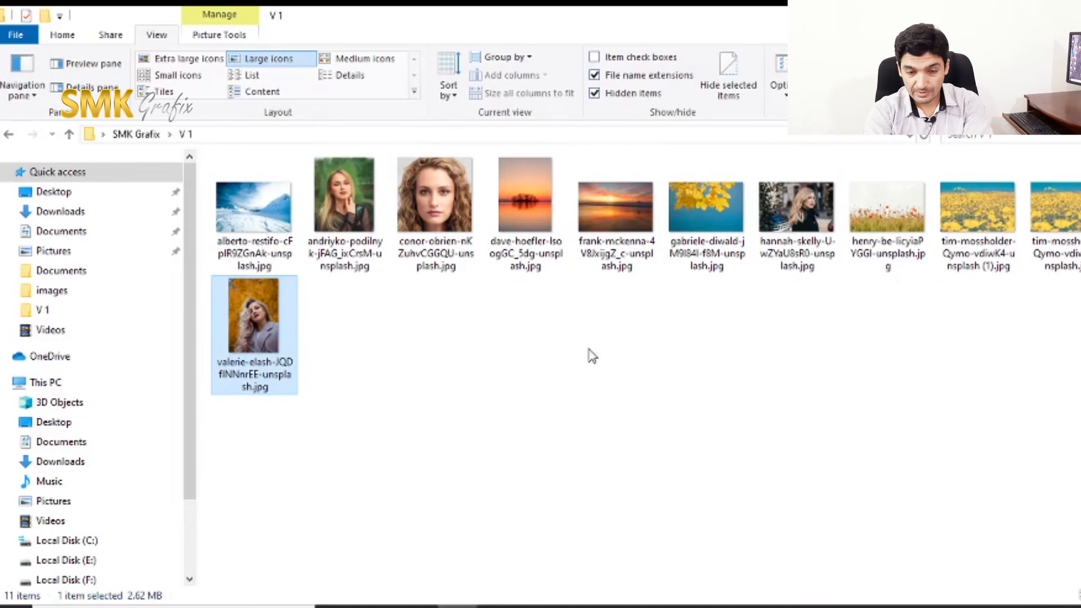
pyautogui.click(619, 358)
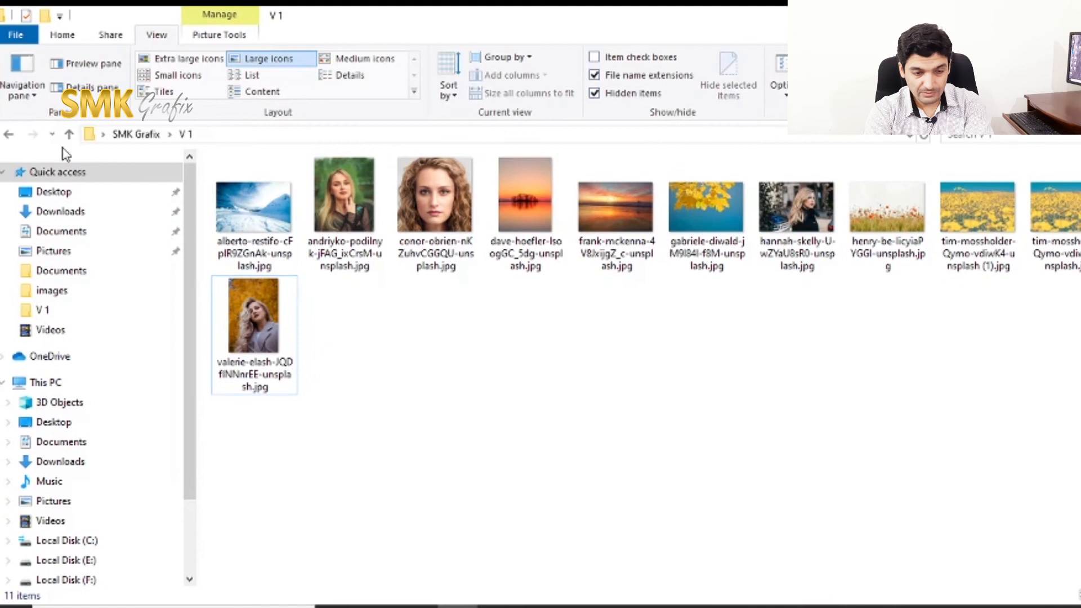
pyautogui.click(117, 216)
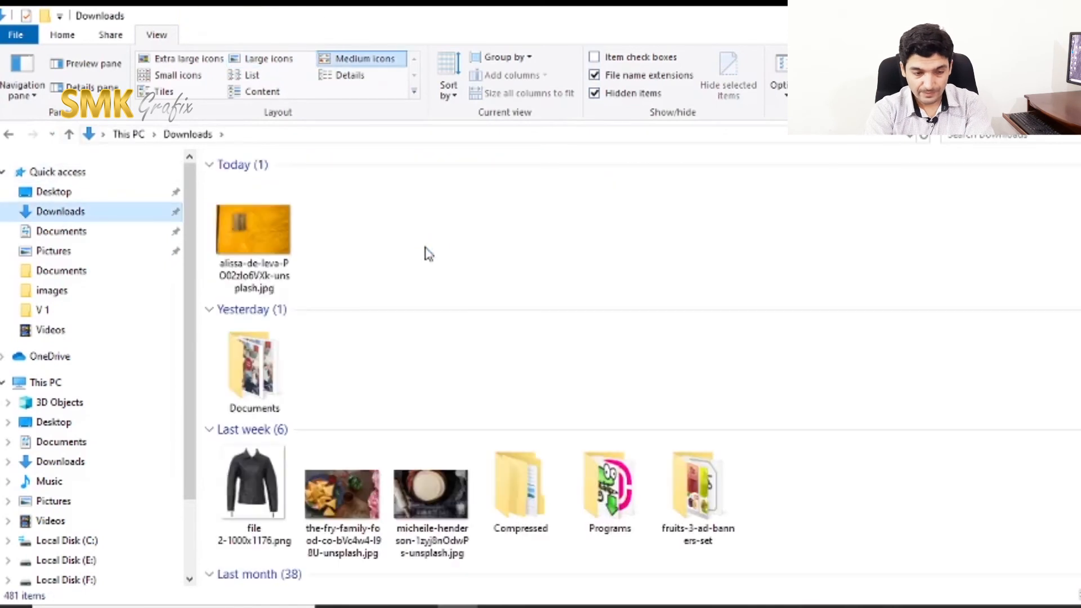
pyautogui.click(253, 246)
pyautogui.rightClick(253, 245)
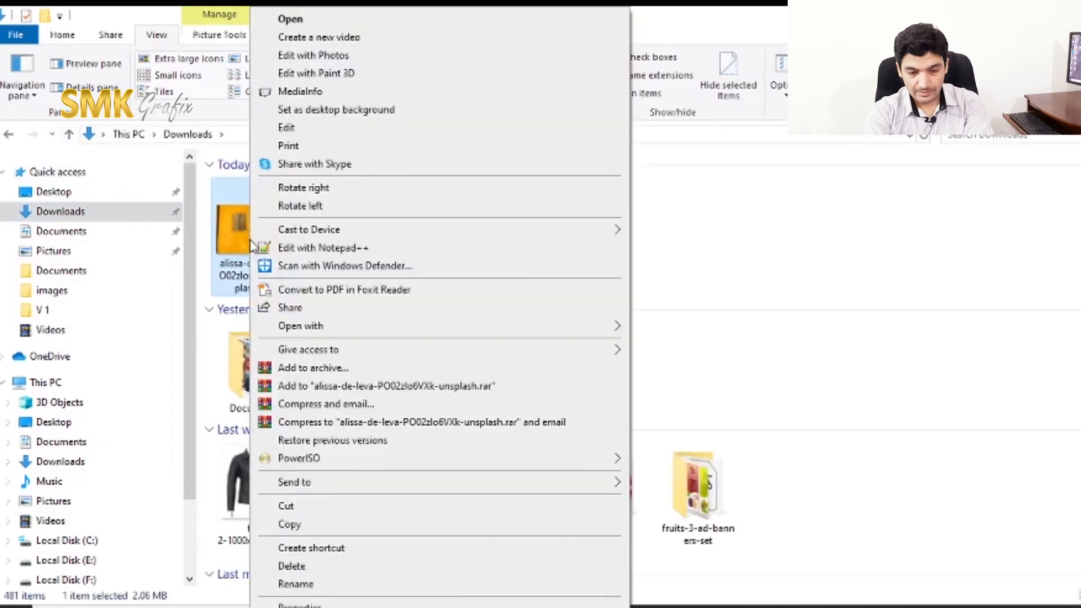
pyautogui.moveTo(397, 329)
pyautogui.click(713, 345)
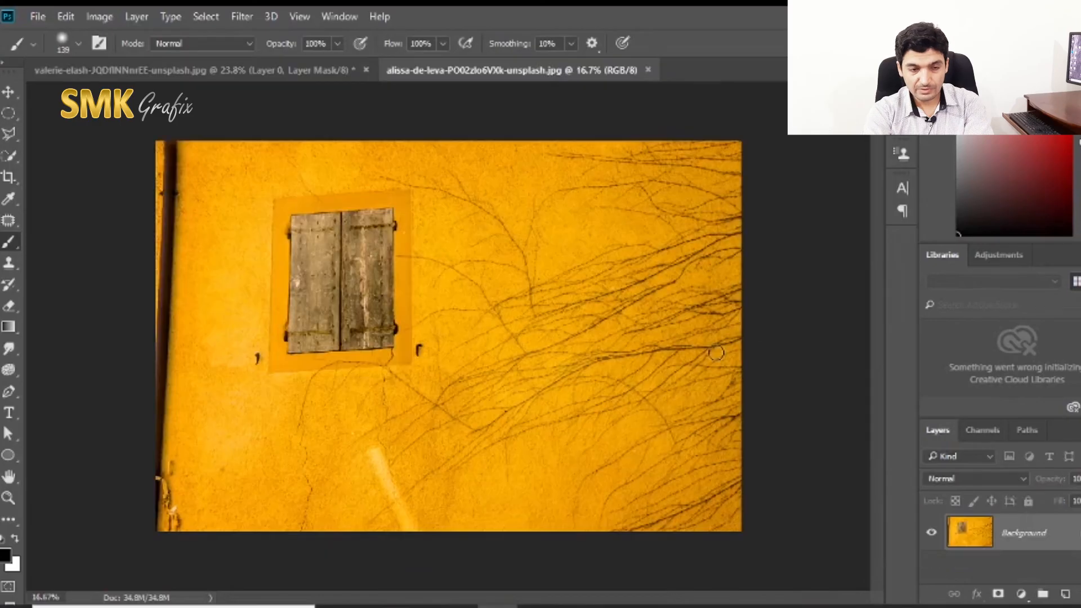
# Step: Copy the masked woman layer from the portrait into the yellow wall document with the Move tool
pyautogui.click(307, 72)
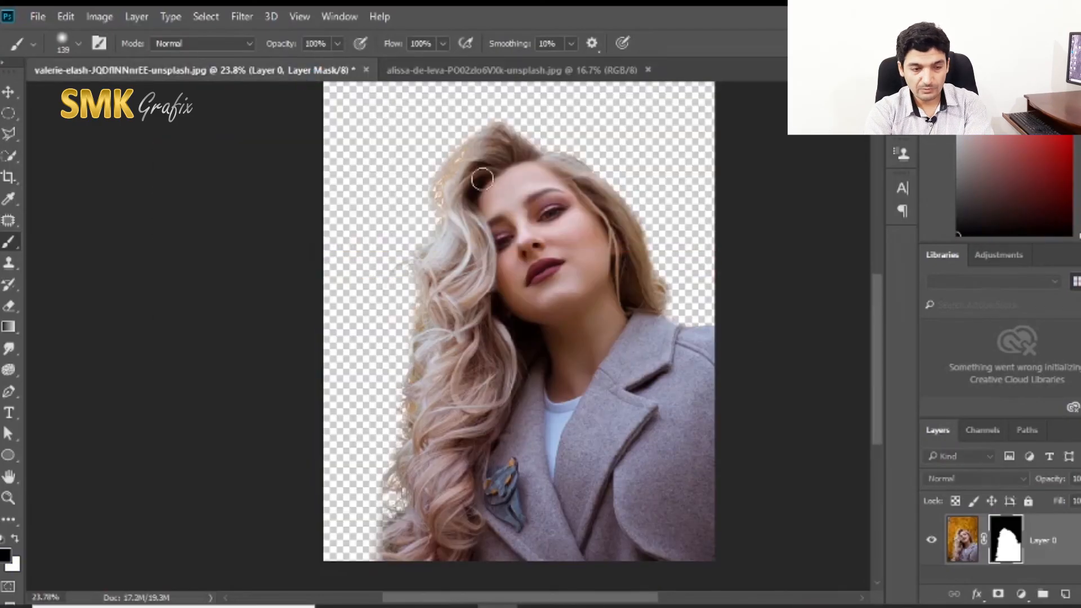
pyautogui.click(8, 92)
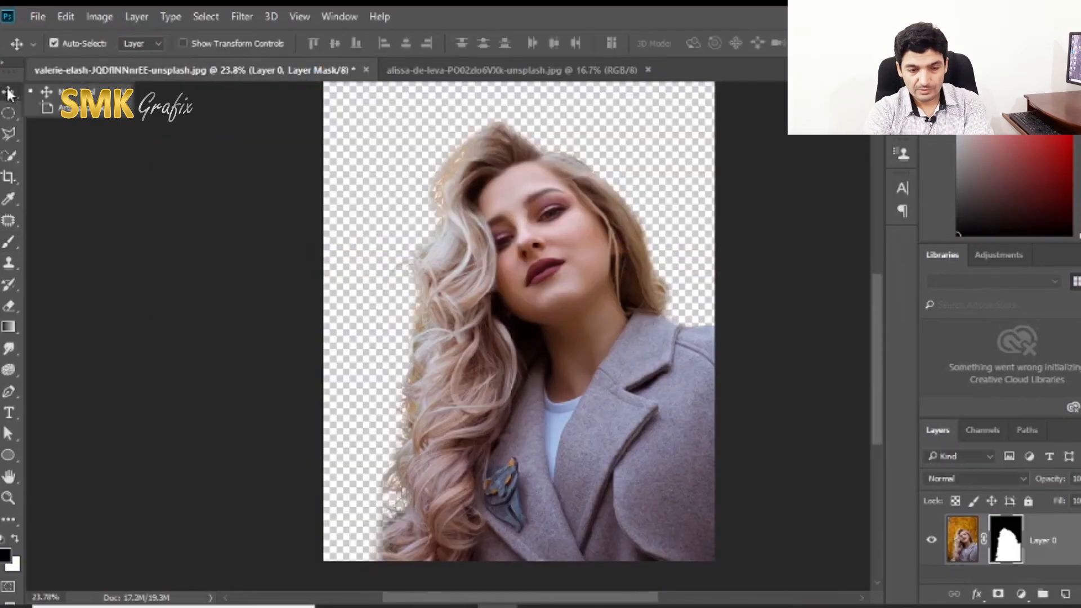
pyautogui.moveTo(537, 308); pyautogui.dragTo(676, 313)
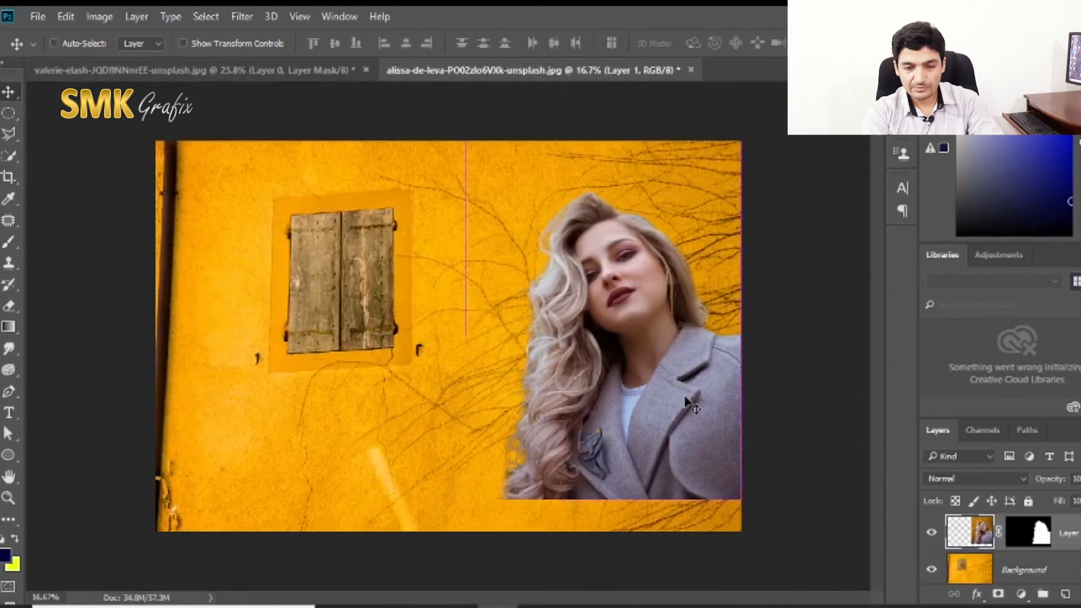
# Step: Scale the woman layer up proportionally to about 139% and shift it a little towards the shuttered window
pyautogui.hotkey('ctrl', 't')
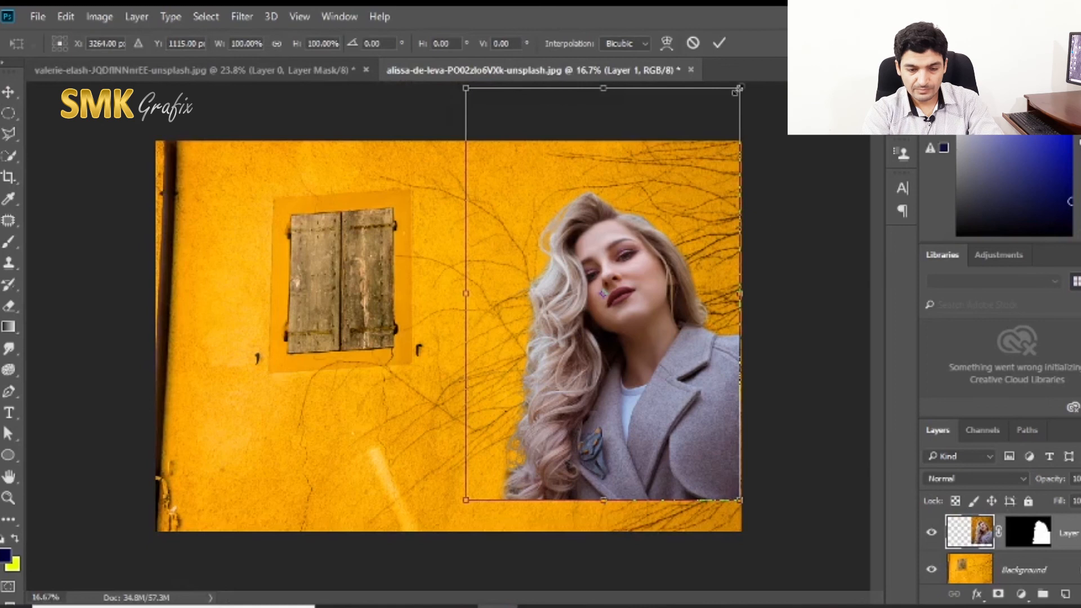
pyautogui.moveTo(739, 89); pyautogui.dragTo(795, 6)
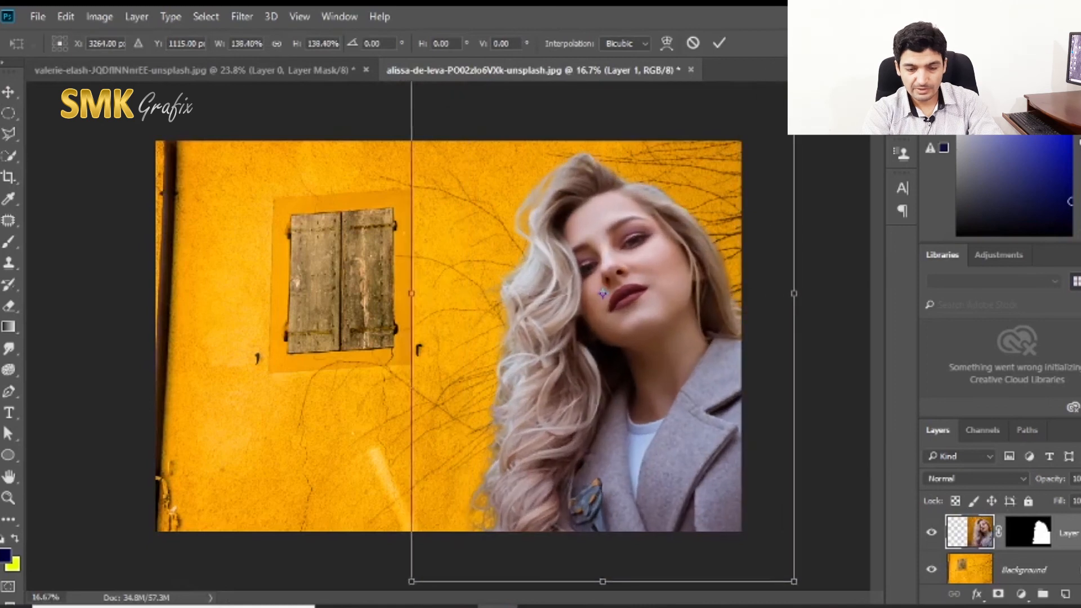
pyautogui.moveTo(669, 341); pyautogui.dragTo(613, 342)
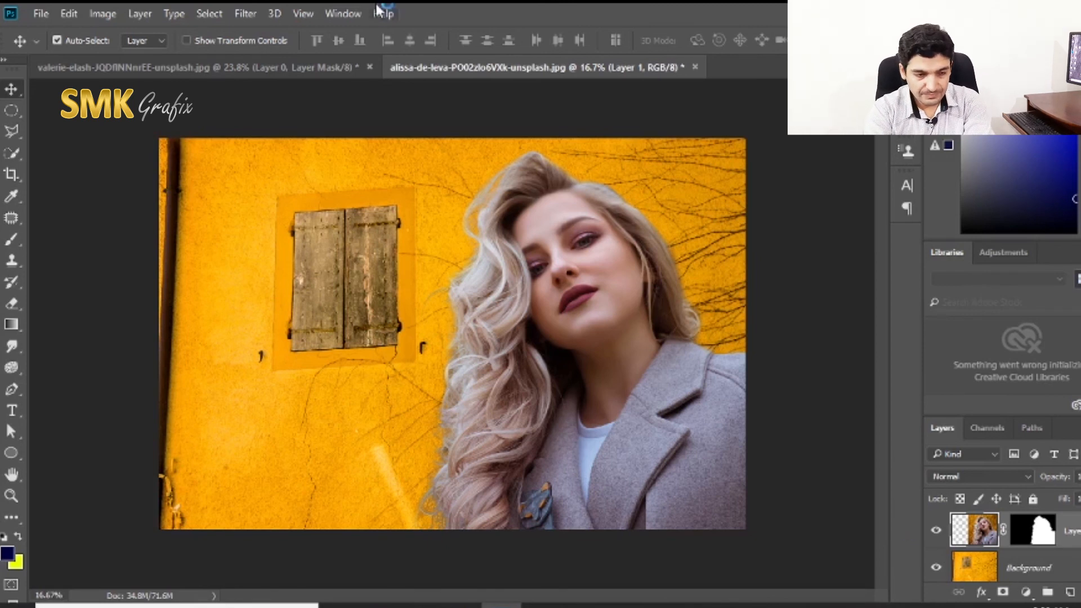
# Step: Start the Camera Raw Filter on the woman layer and set Temperature to +10, Tint to -7 and Exposure to +0.05
pyautogui.click(243, 17)
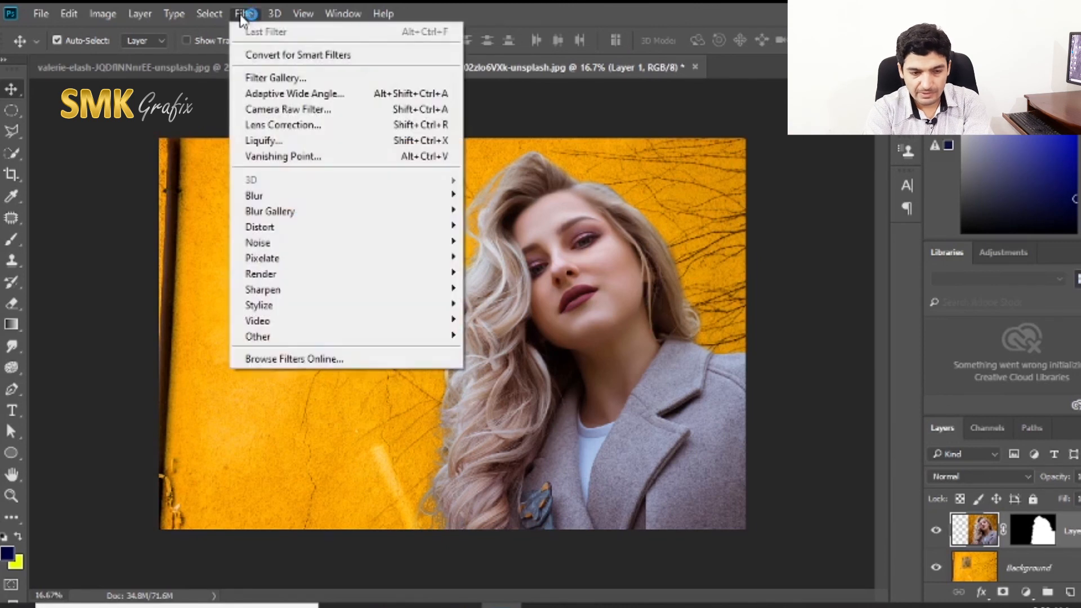
pyautogui.click(332, 110)
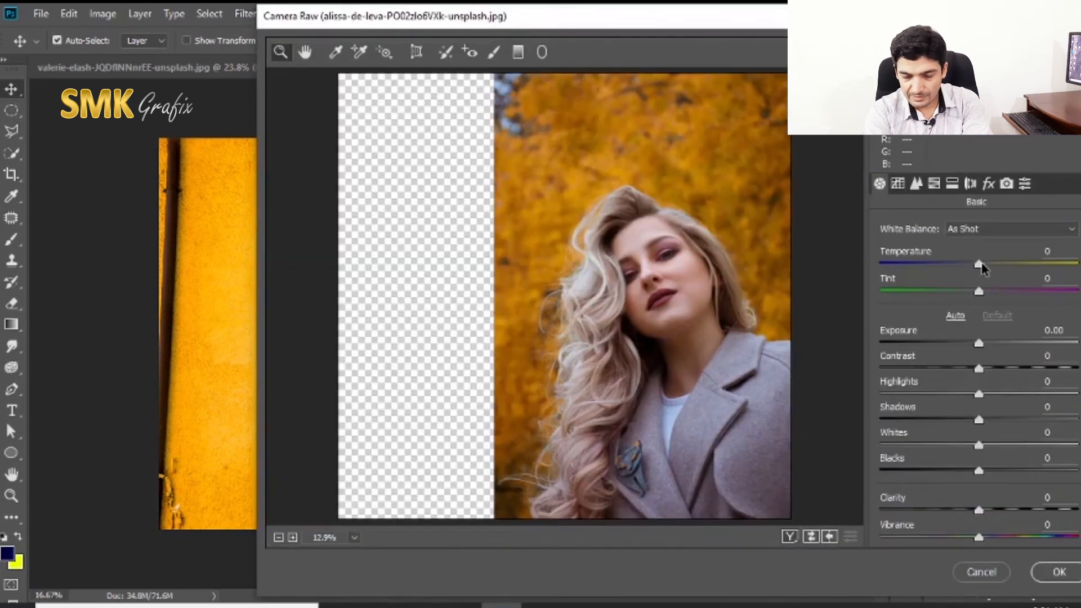
pyautogui.moveTo(979, 264); pyautogui.dragTo(975, 294)
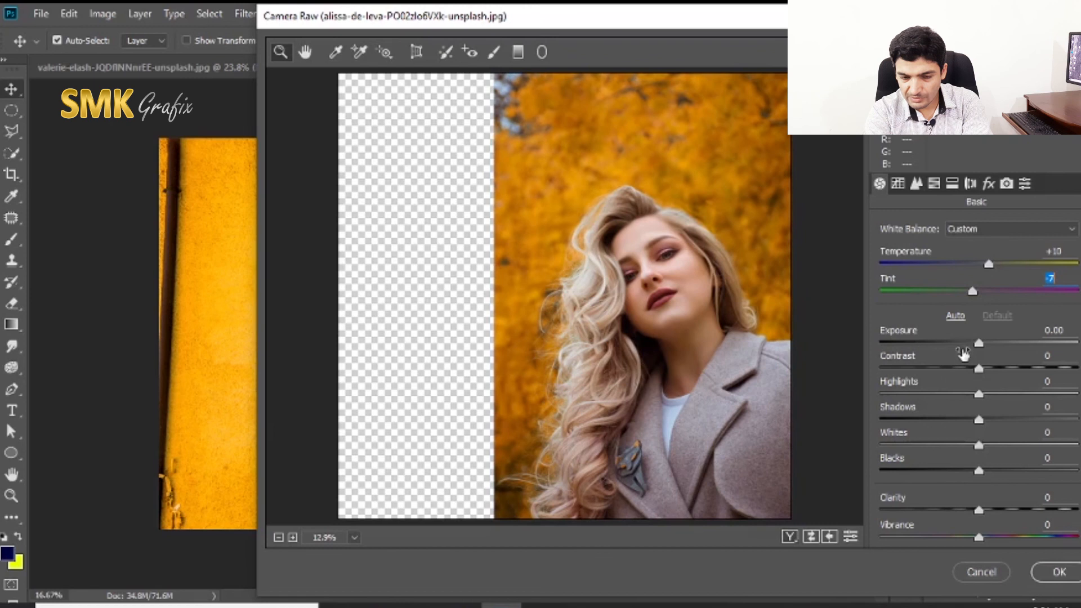
pyautogui.moveTo(978, 345); pyautogui.dragTo(983, 345)
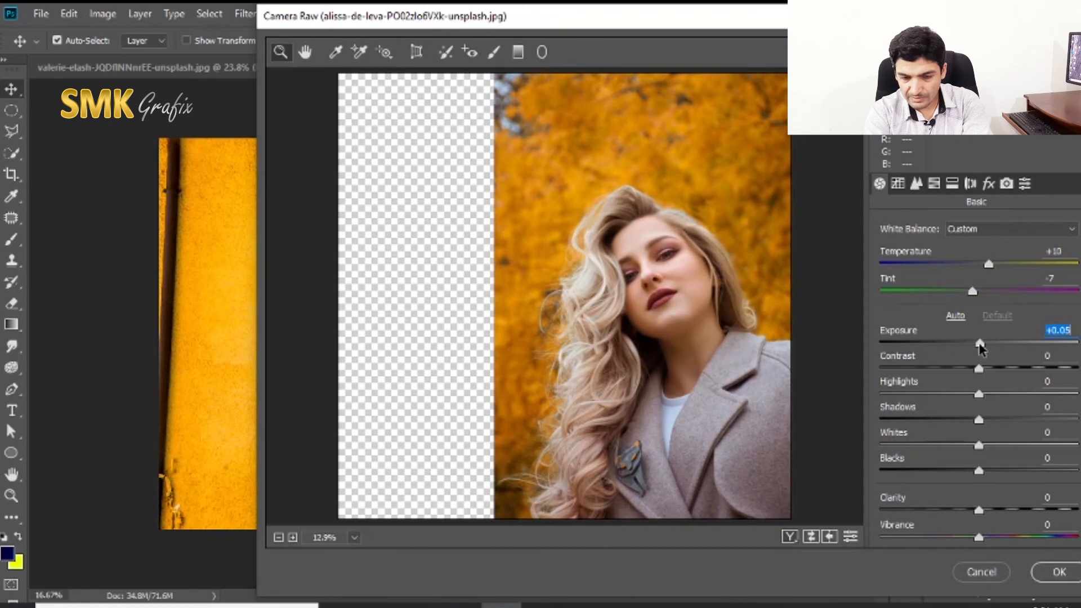
# Step: Set Contrast to -33, Highlights to -11, Shadows to +13, Whites to +16 and Blacks to +13
pyautogui.moveTo(979, 374); pyautogui.dragTo(996, 423)
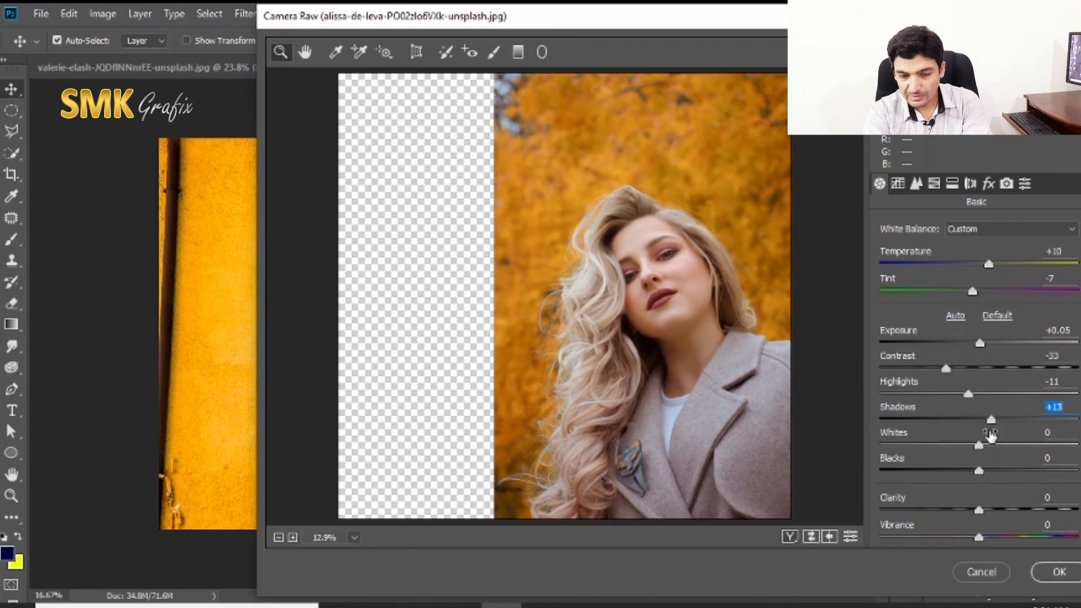
pyautogui.moveTo(979, 446)
pyautogui.mouseDown()
pyautogui.moveTo(995, 446)
pyautogui.moveTo(950, 449)
pyautogui.moveTo(996, 450)
pyautogui.mouseUp()
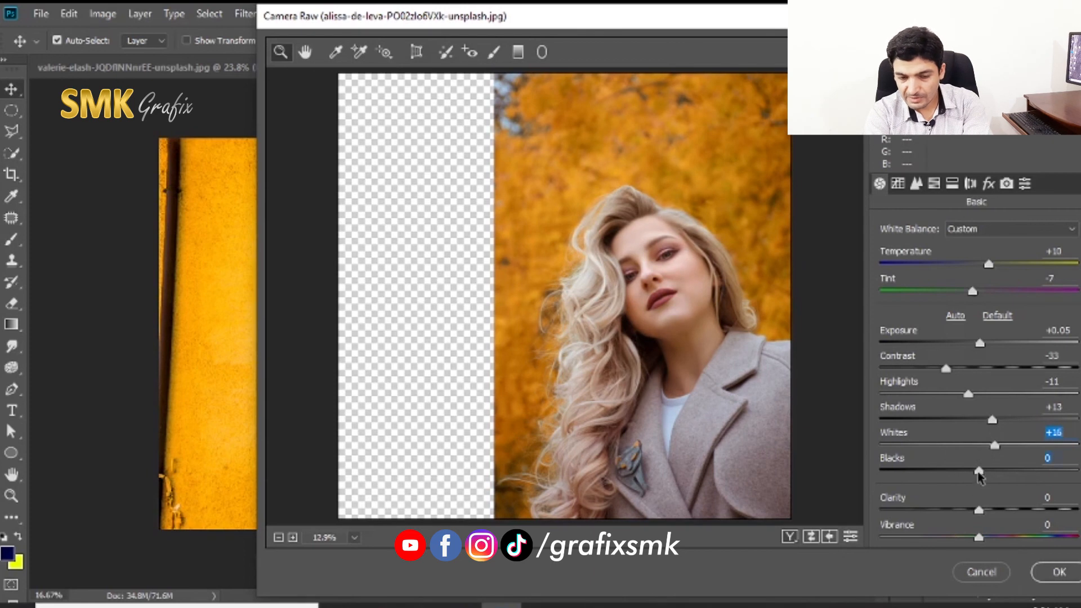
pyautogui.moveTo(979, 475)
pyautogui.mouseDown()
pyautogui.moveTo(992, 476)
pyautogui.moveTo(920, 475)
pyautogui.moveTo(1012, 477)
pyautogui.moveTo(993, 479)
pyautogui.mouseUp()
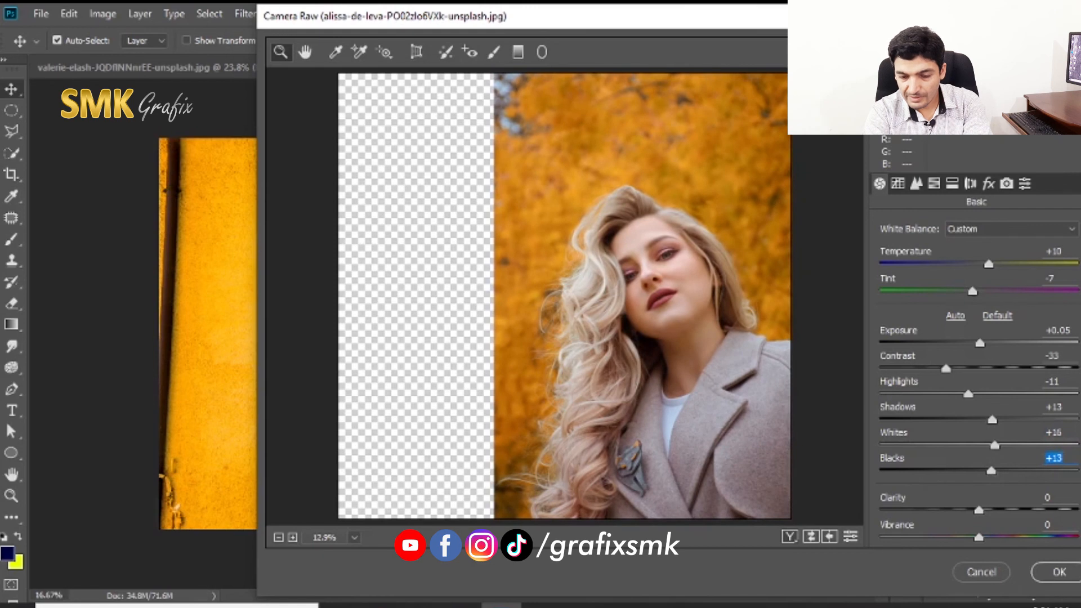
# Step: Set Clarity to +2, Vibrance to +18 and Saturation to +3, apply the filter, and undo and redo it to compare
pyautogui.scroll(-1, 977, 372)
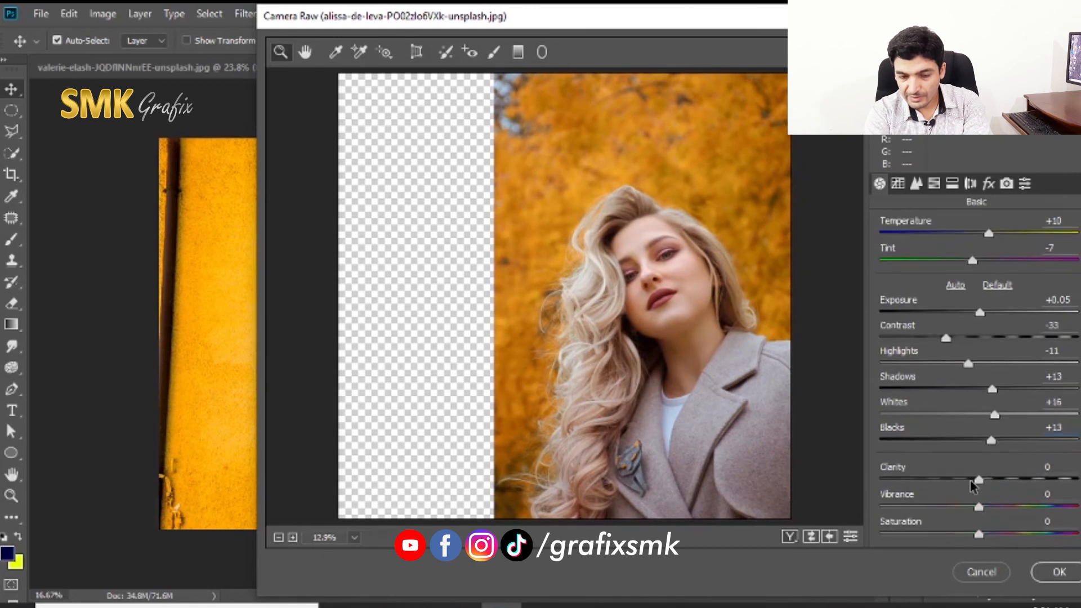
pyautogui.moveTo(979, 483)
pyautogui.mouseDown()
pyautogui.moveTo(1000, 483)
pyautogui.moveTo(953, 485)
pyautogui.moveTo(988, 484)
pyautogui.moveTo(973, 484)
pyautogui.mouseUp()
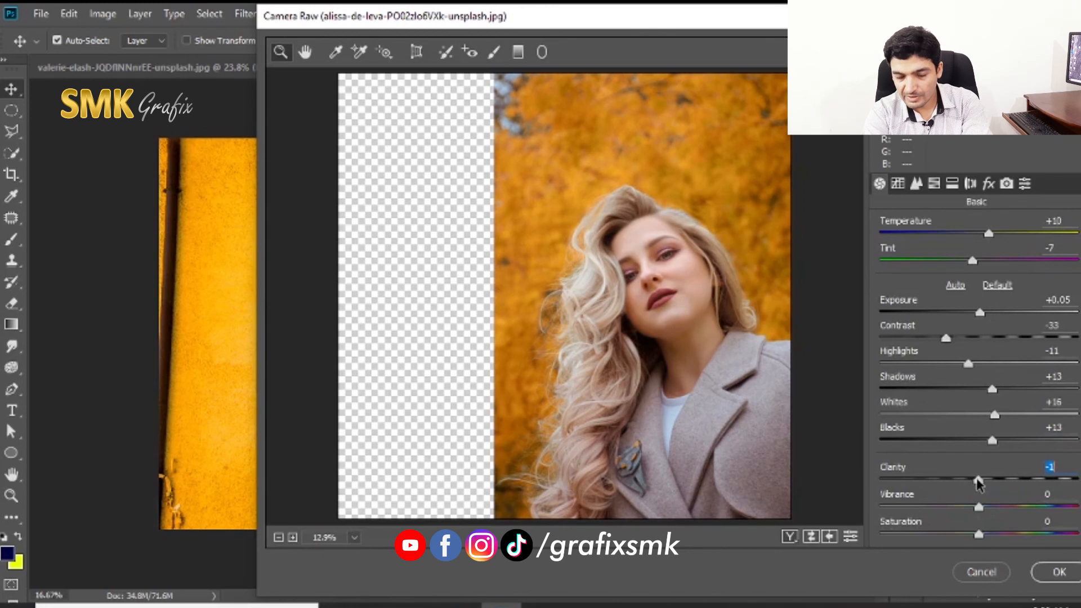
pyautogui.moveTo(977, 479); pyautogui.dragTo(981, 479)
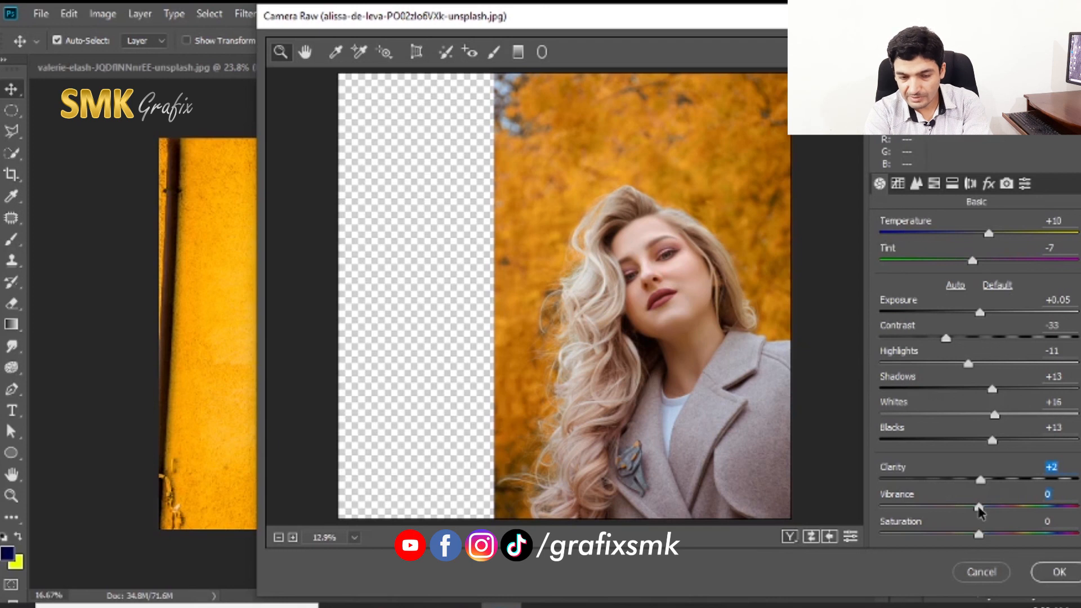
pyautogui.moveTo(980, 511)
pyautogui.mouseDown()
pyautogui.moveTo(992, 510)
pyautogui.moveTo(973, 514)
pyautogui.mouseUp()
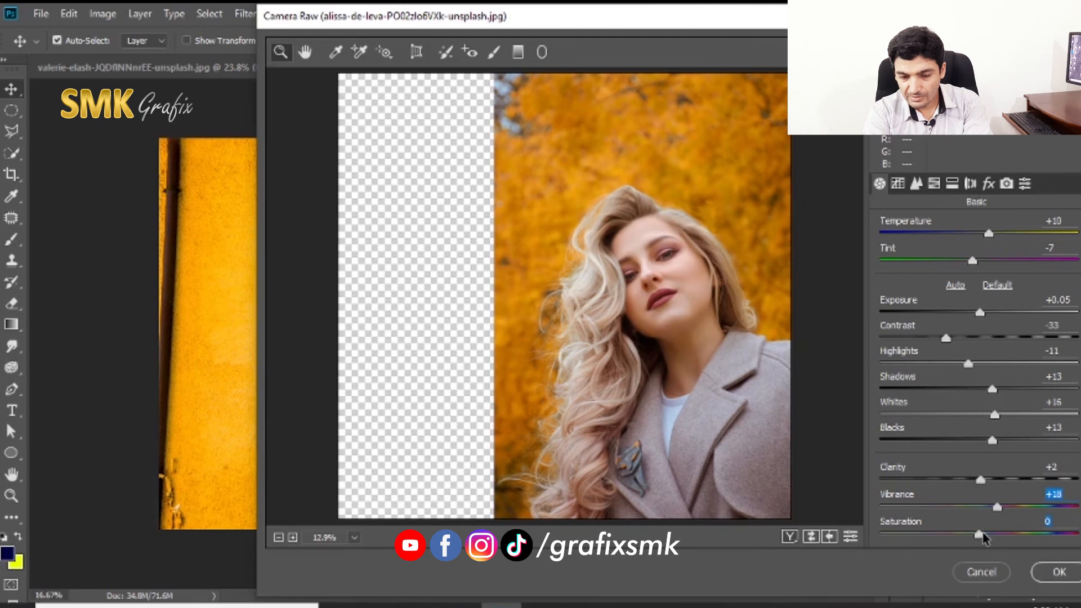
pyautogui.moveTo(980, 534); pyautogui.dragTo(987, 535)
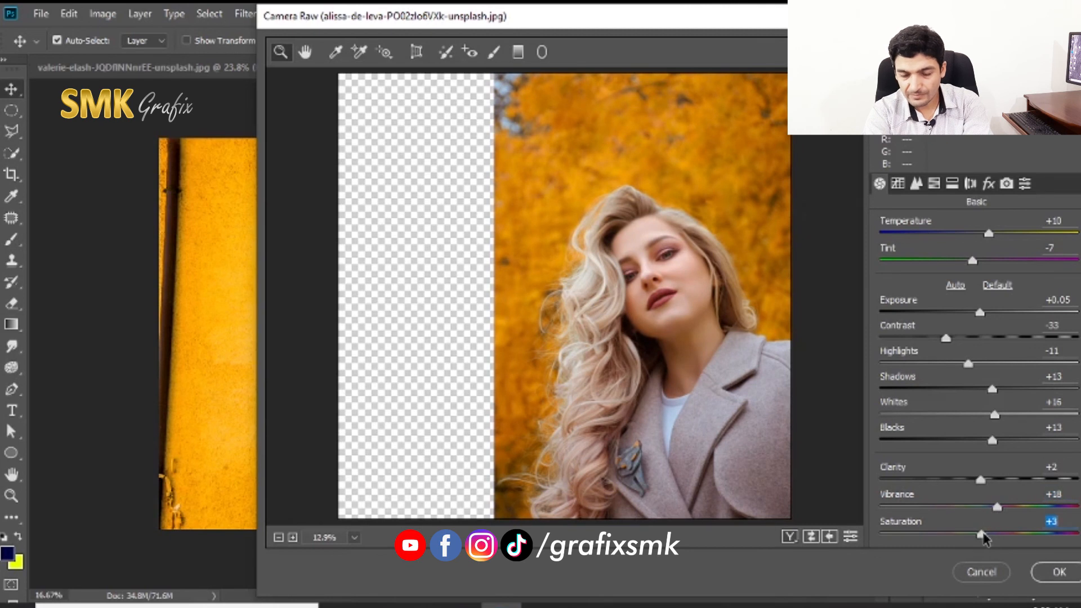
pyautogui.click(1054, 575)
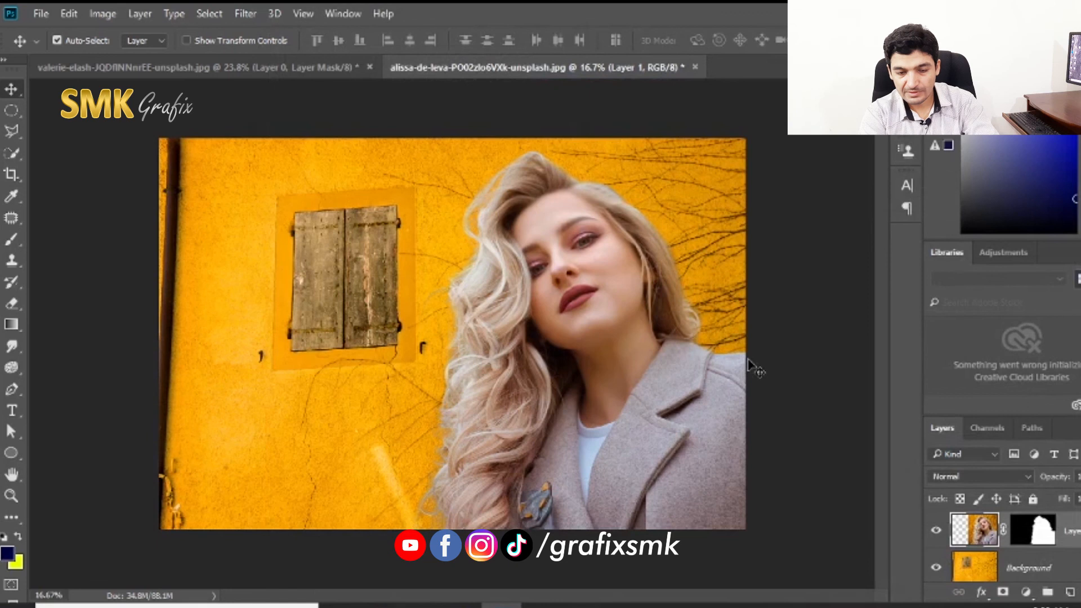
pyautogui.hotkey('ctrl', 'z')
pyautogui.hotkey('ctrl', 'z')
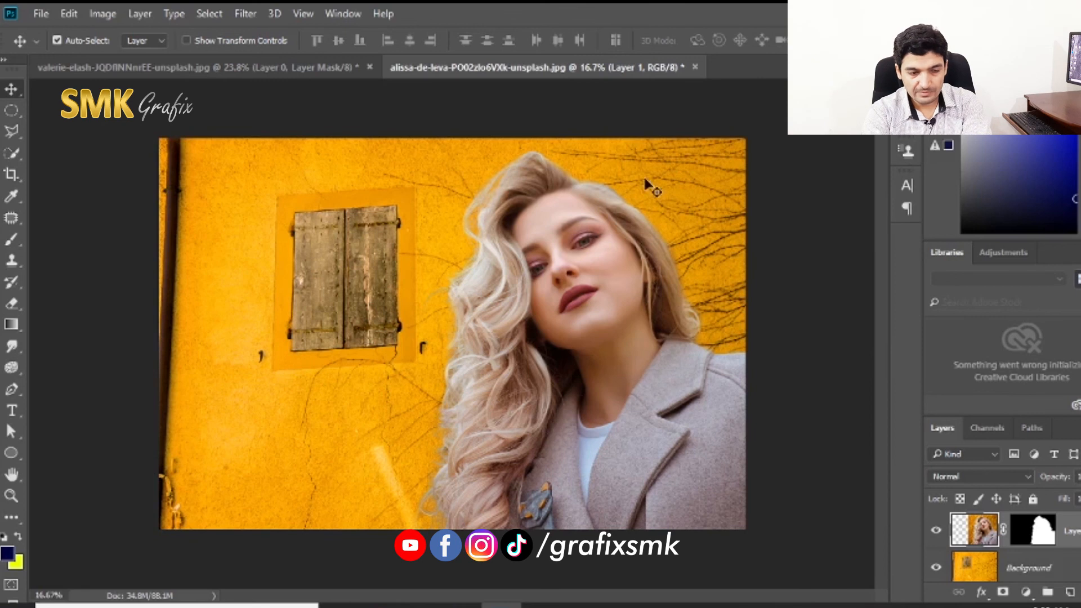
# Step: Save the composite as a Photoshop file named edited in the V 1 folder, keeping the layers
pyautogui.click(39, 15)
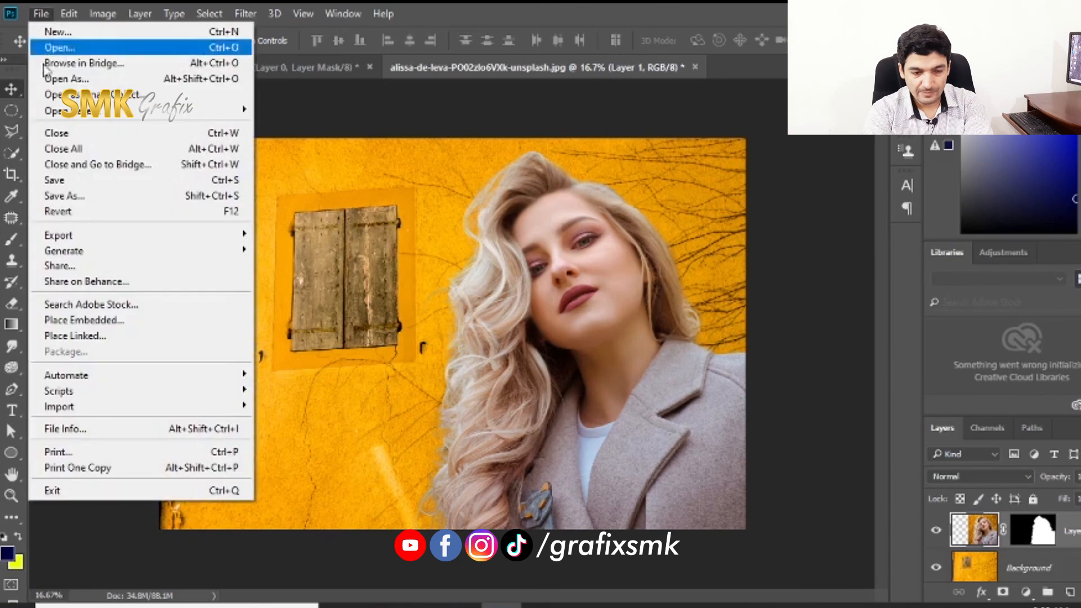
pyautogui.click(64, 197)
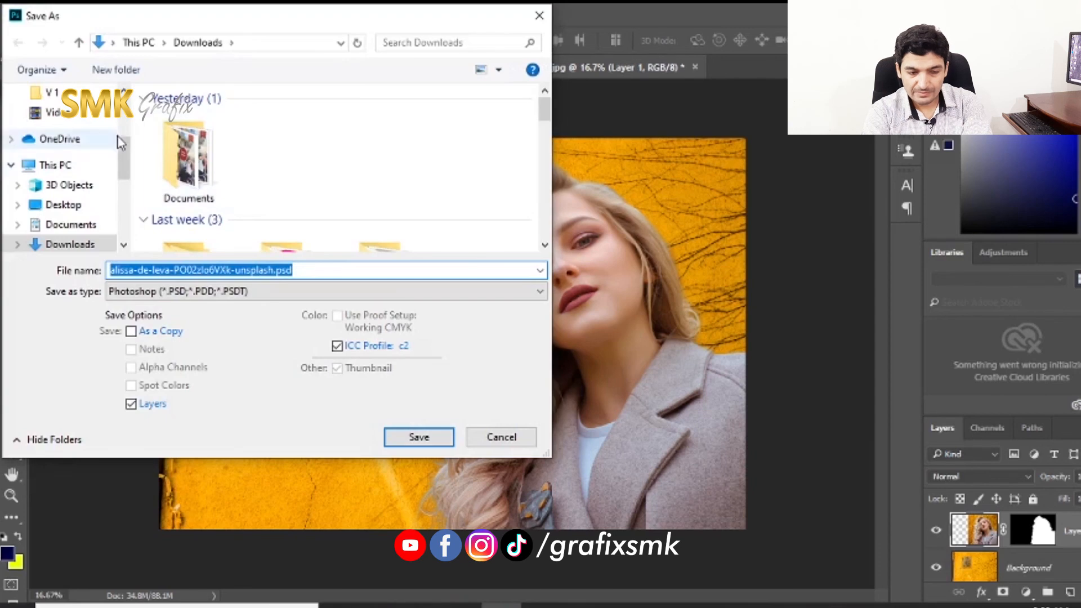
pyautogui.click(56, 95)
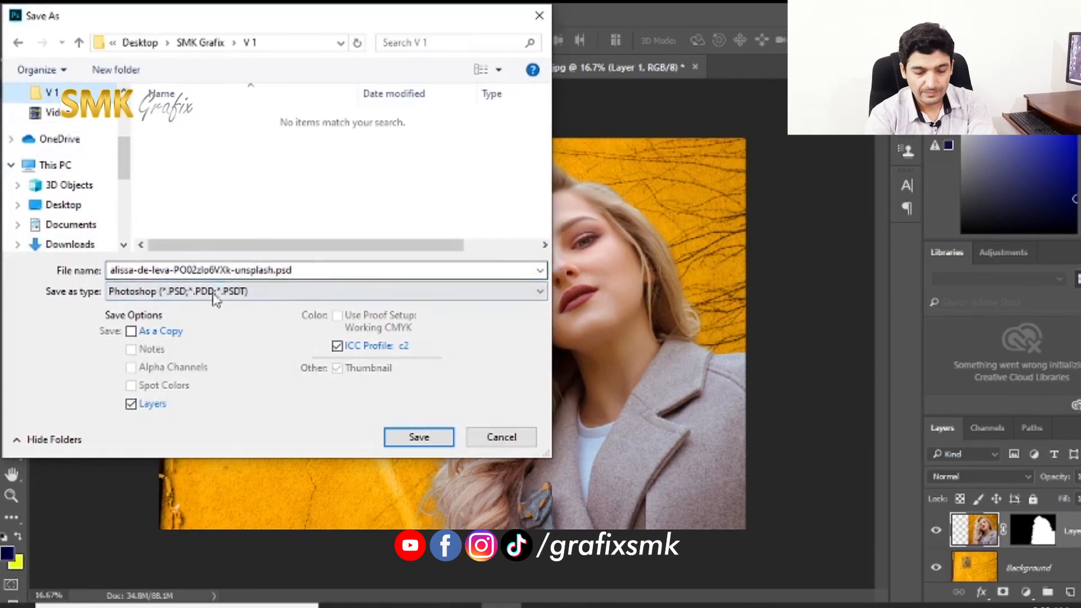
pyautogui.click(244, 271)
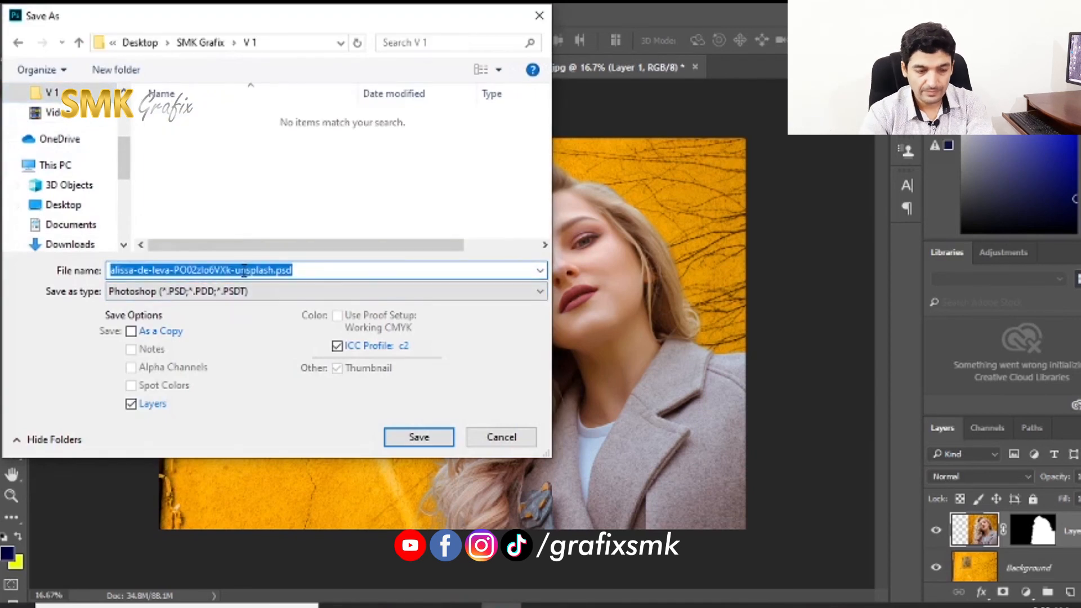
pyautogui.write('edited')
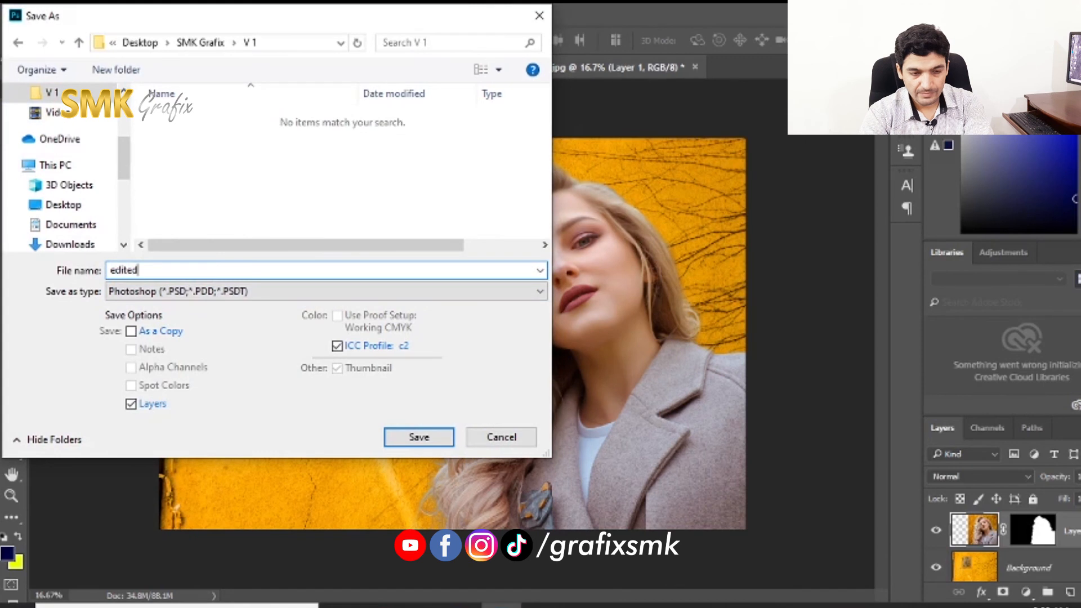
pyautogui.click(420, 438)
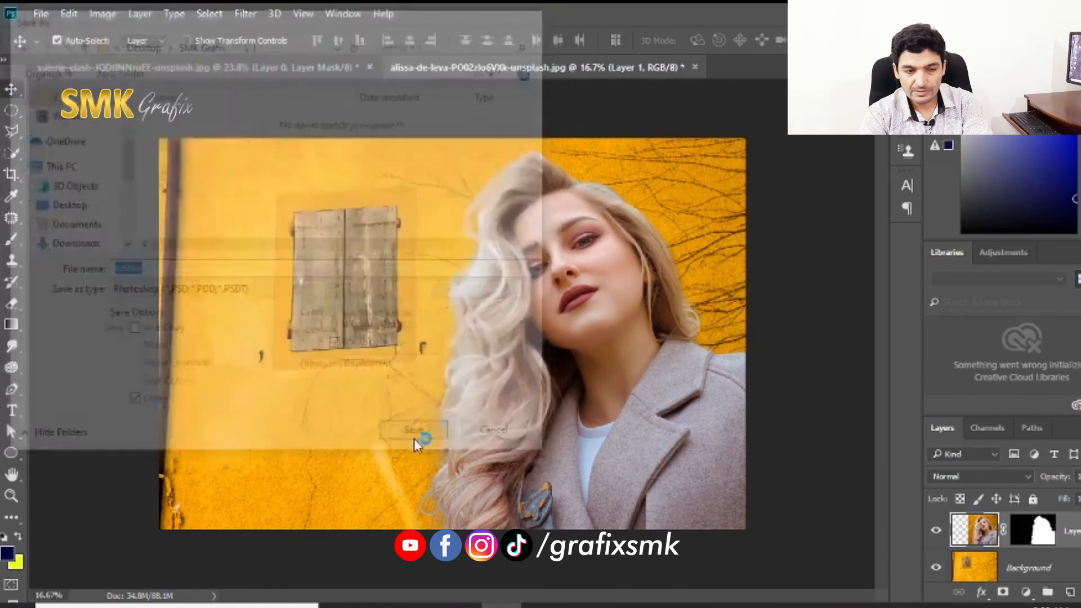